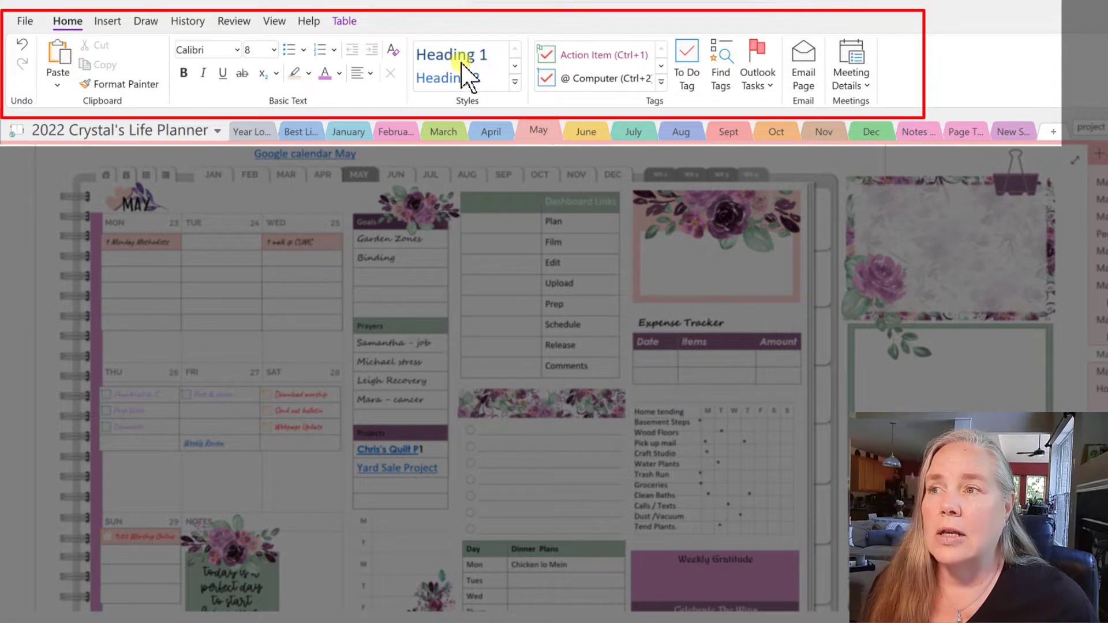
Look through the Insert, Draw, History, Review, View and Help ribbons, ending on Table.
click(108, 20)
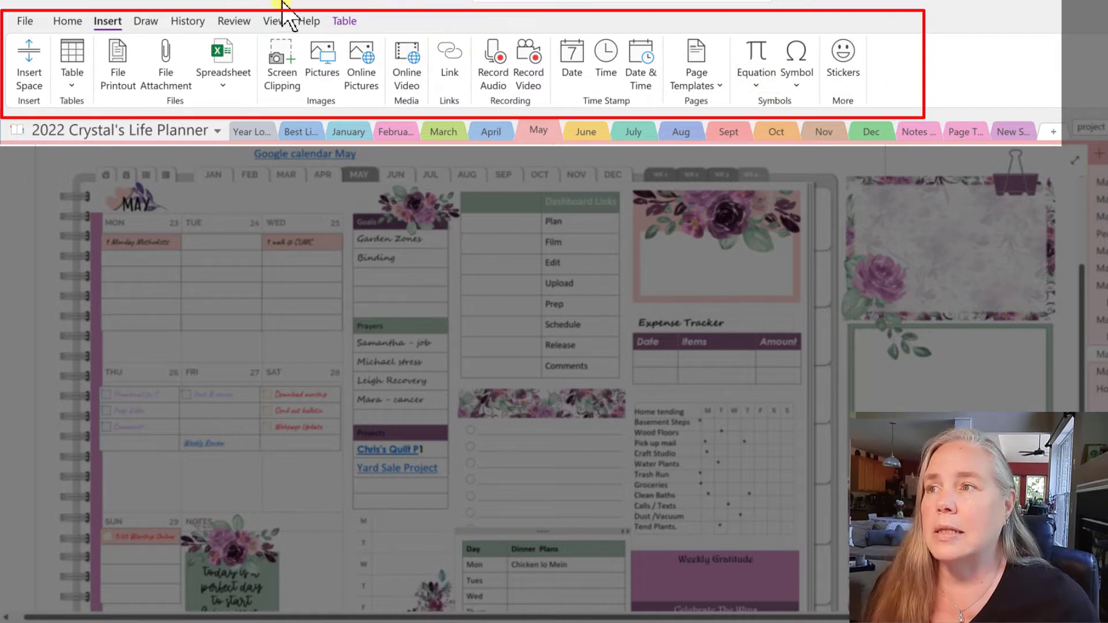
click(144, 23)
click(186, 22)
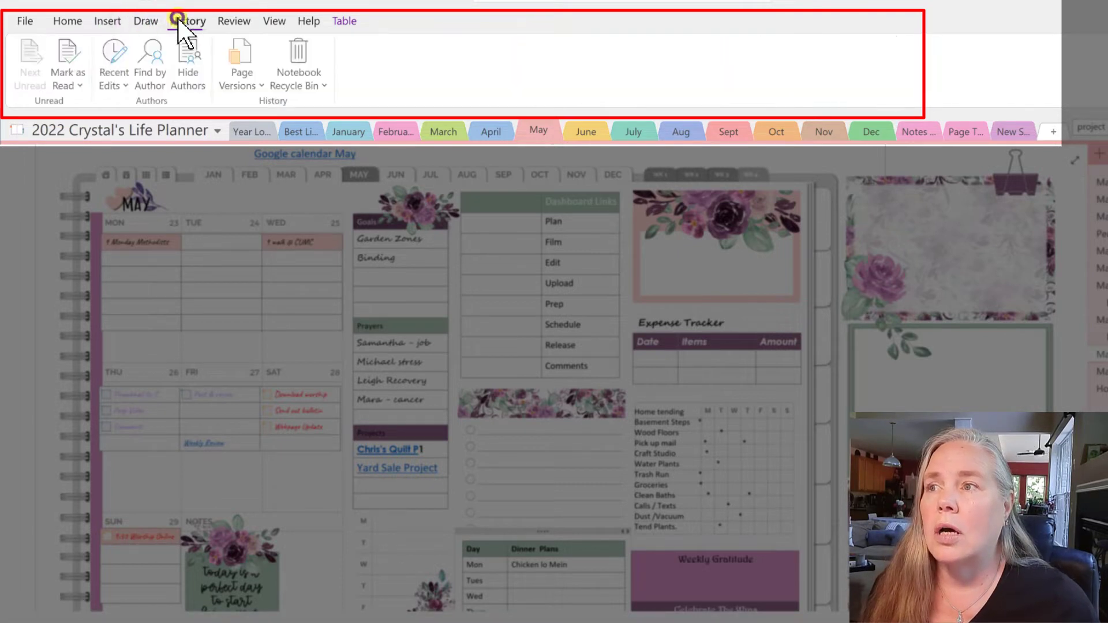
click(237, 21)
click(273, 22)
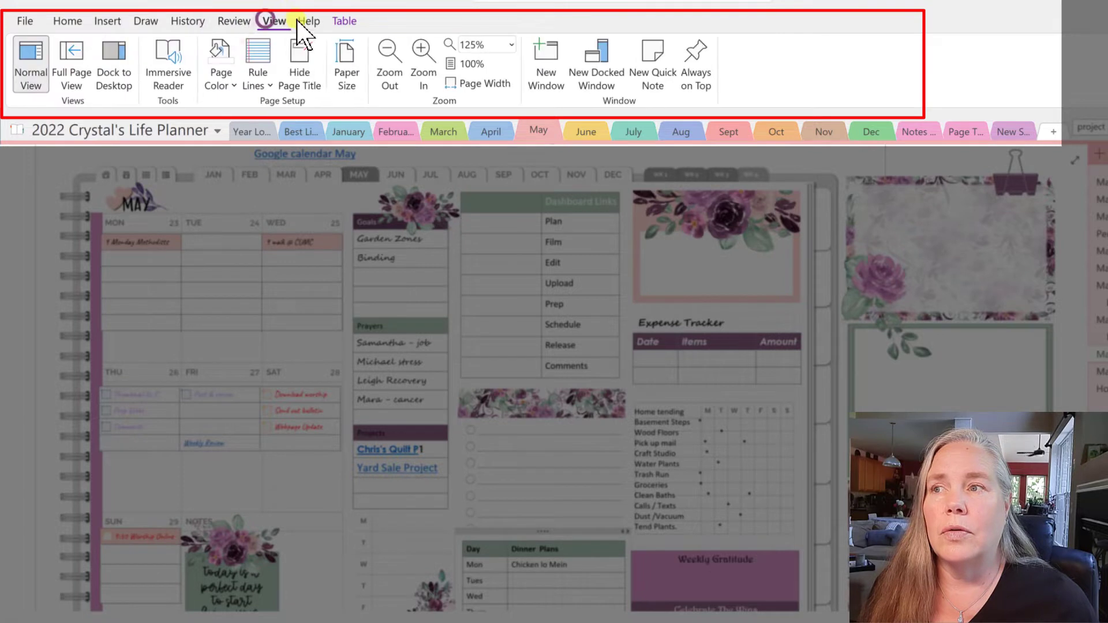
click(308, 20)
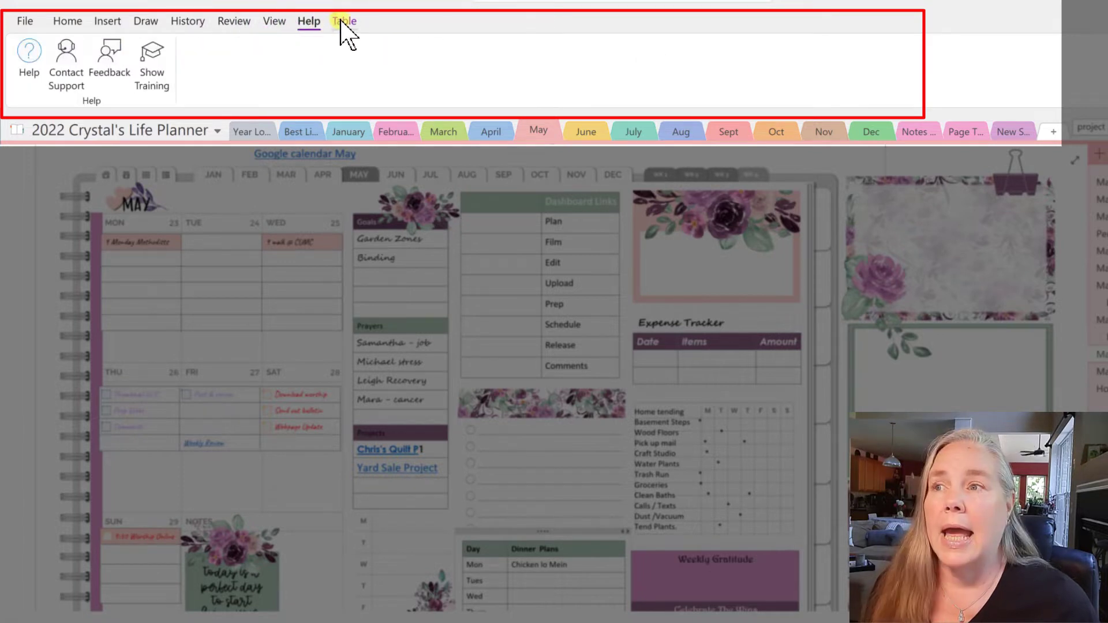
click(345, 22)
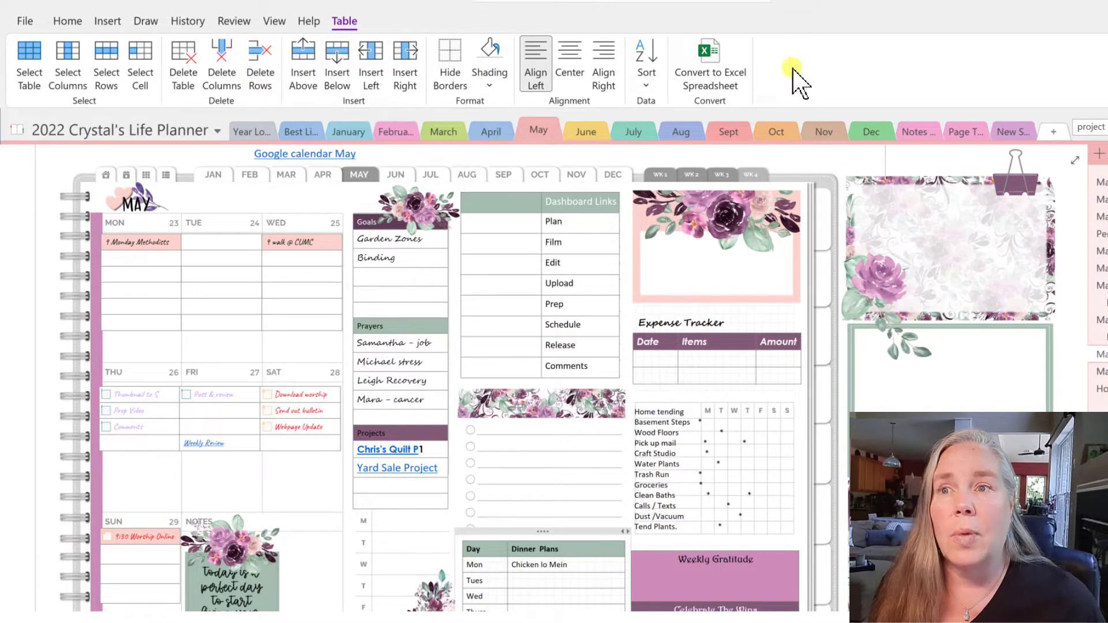
Turn on Show Quick Access Toolbar from the ribbon's right-click menu.
right_click(799, 81)
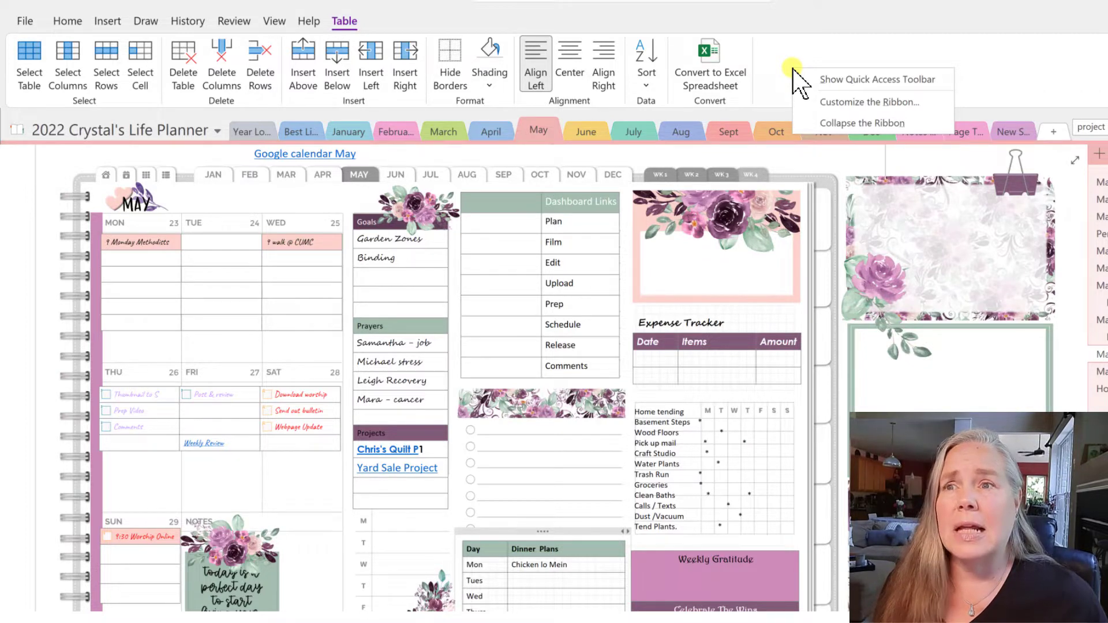
click(841, 85)
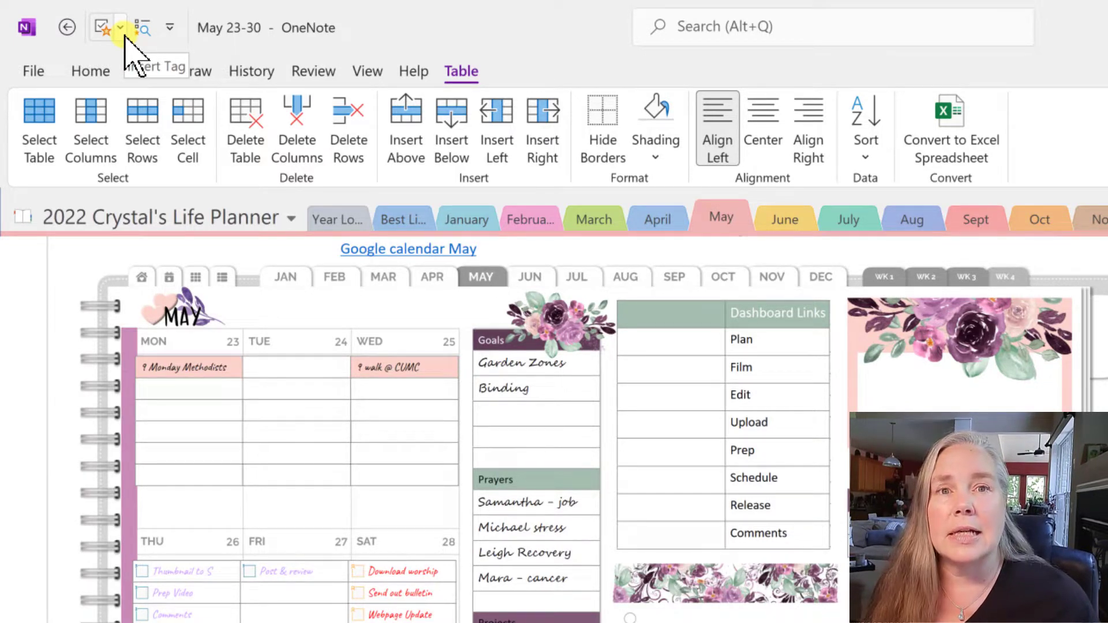
Check Undo in the Customize Quick Access Toolbar menu and look over the Tag list.
click(170, 28)
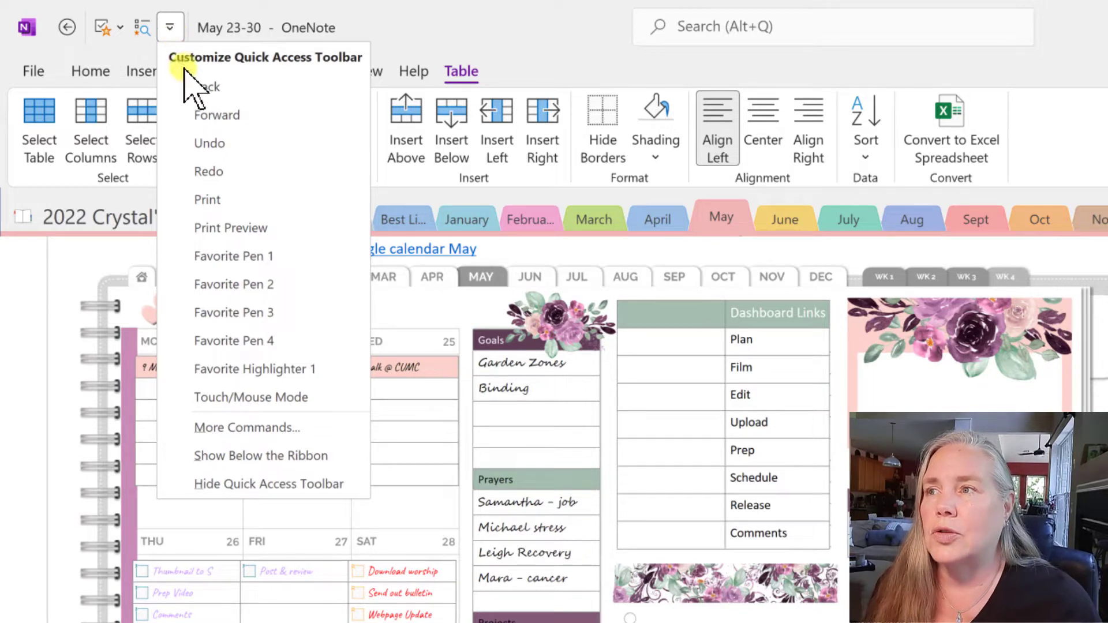
click(197, 146)
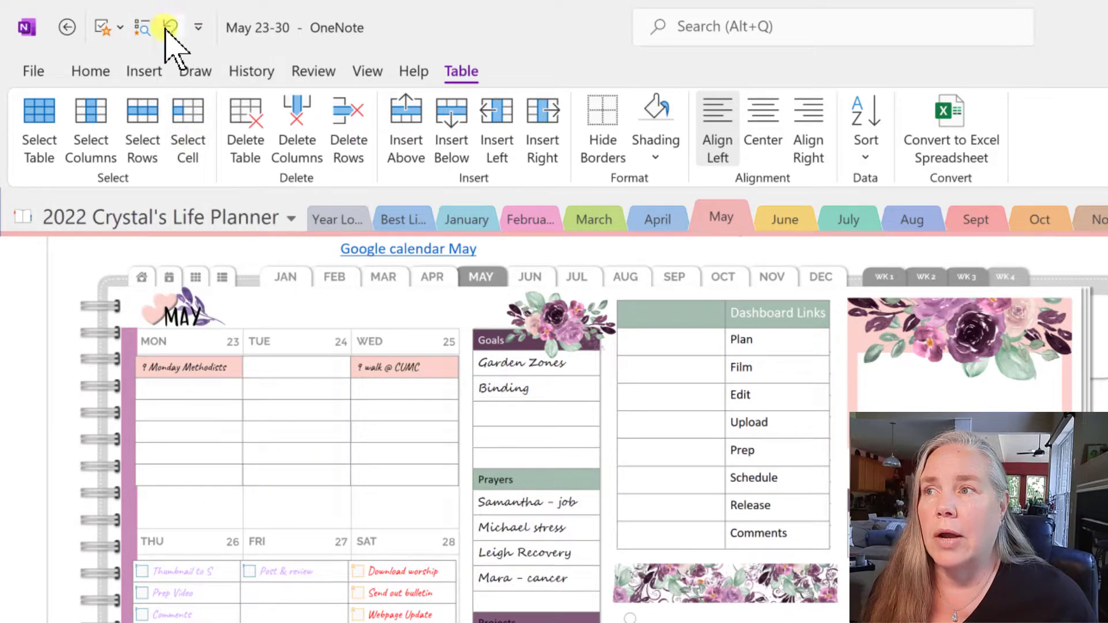
click(120, 27)
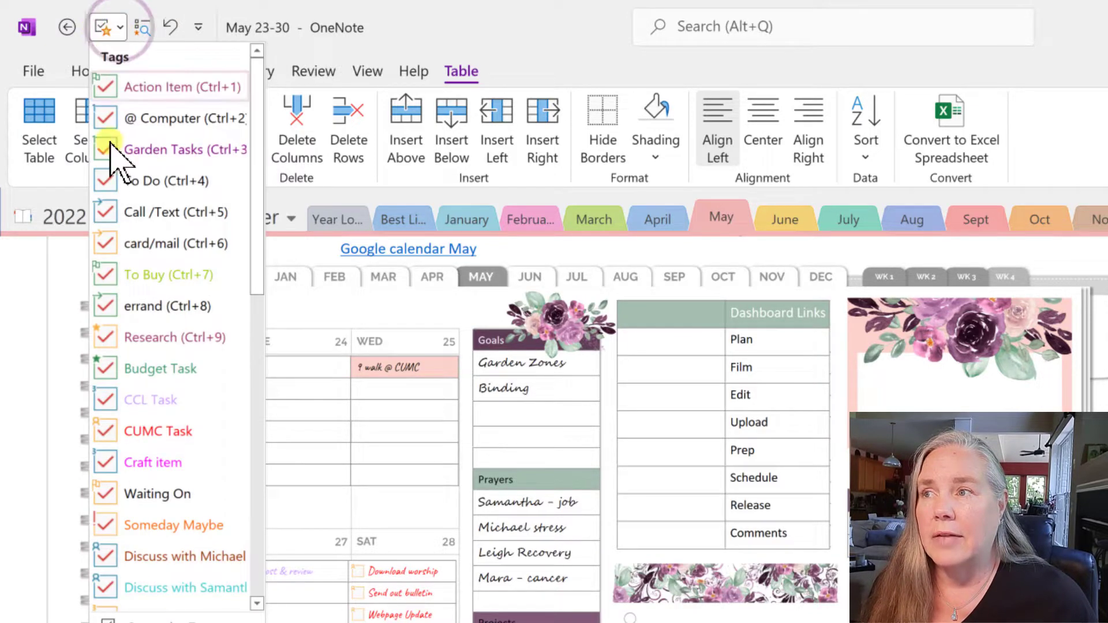
drag(258, 277, 255, 240)
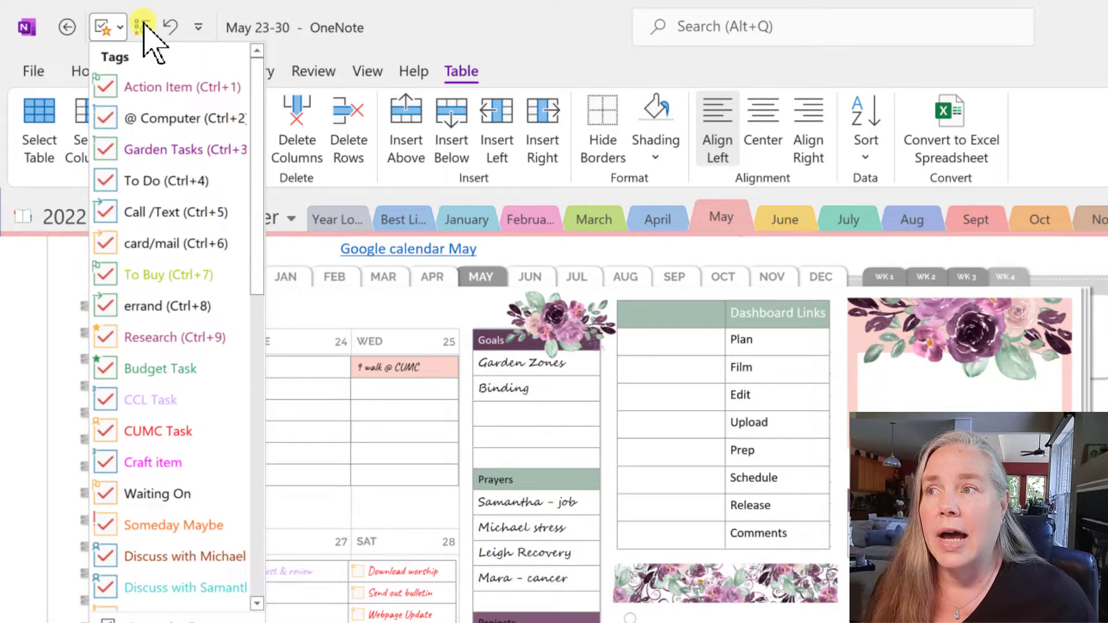
click(432, 21)
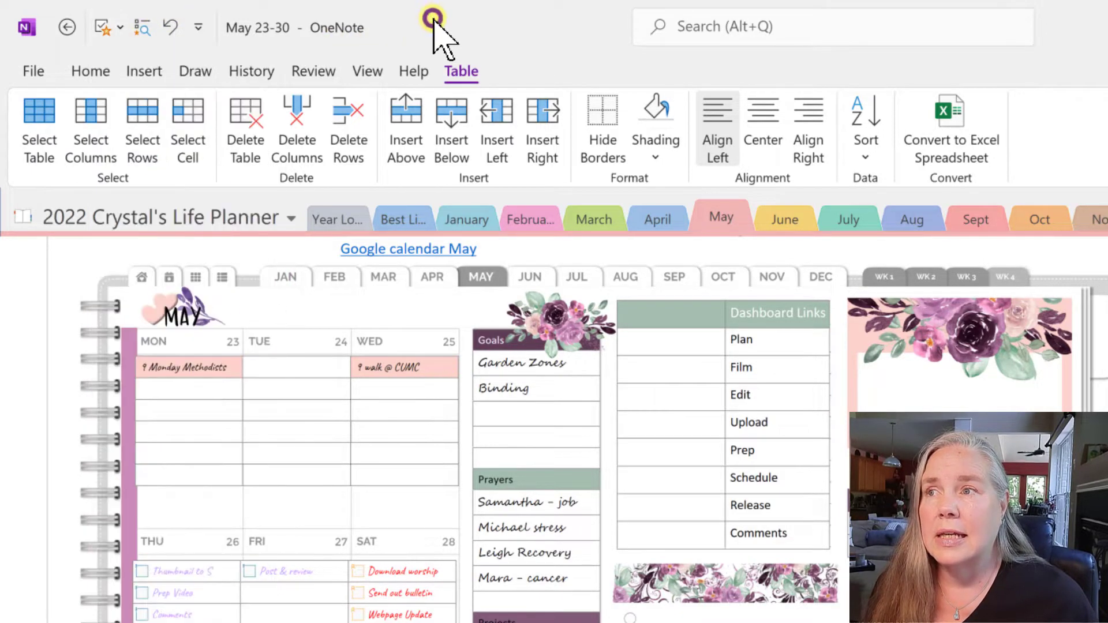
click(198, 27)
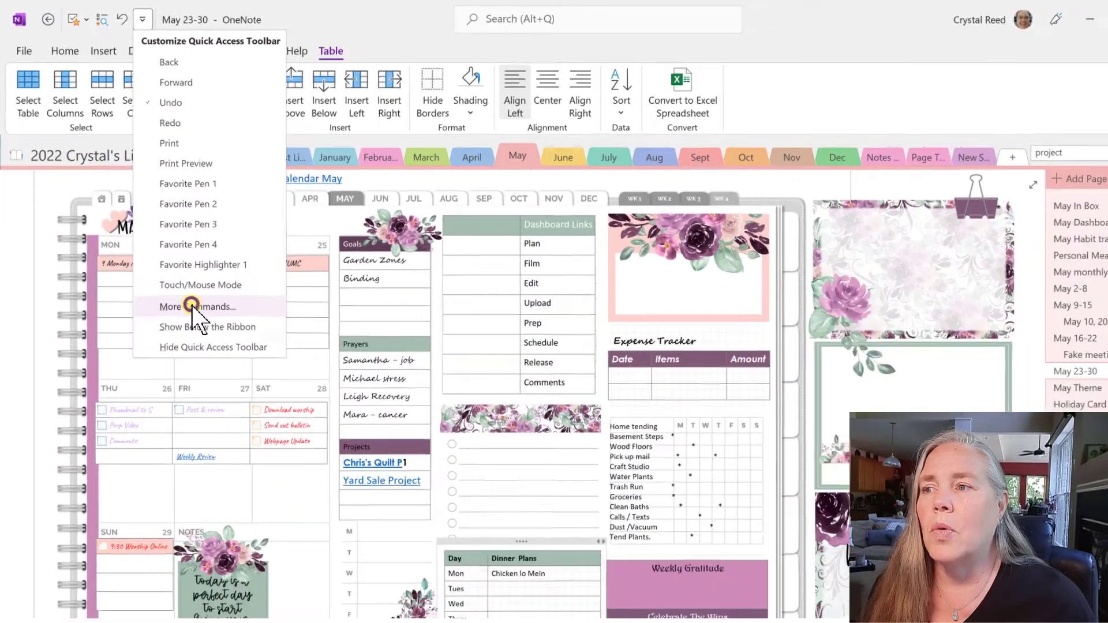
Go to More Commands and expand the Choose commands from list.
click(271, 427)
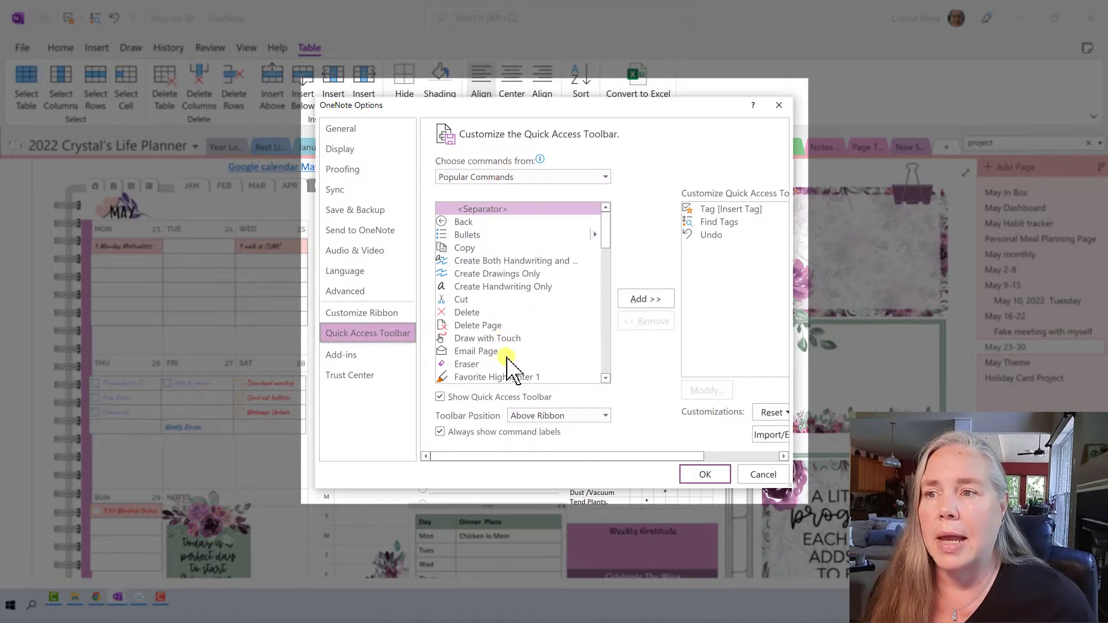
drag(604, 238, 611, 317)
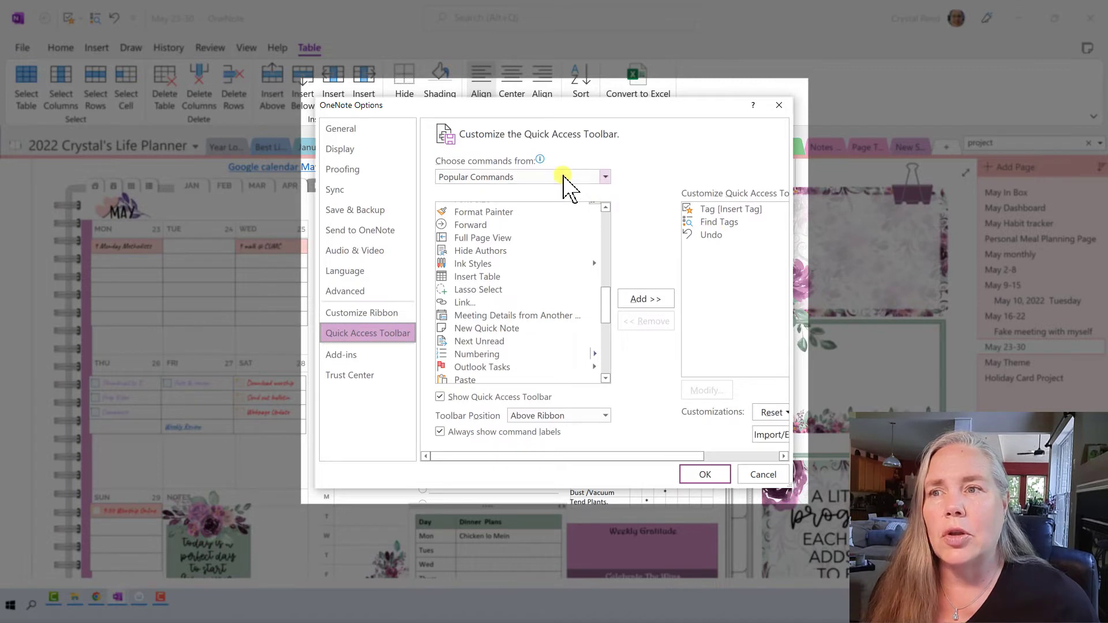
click(604, 177)
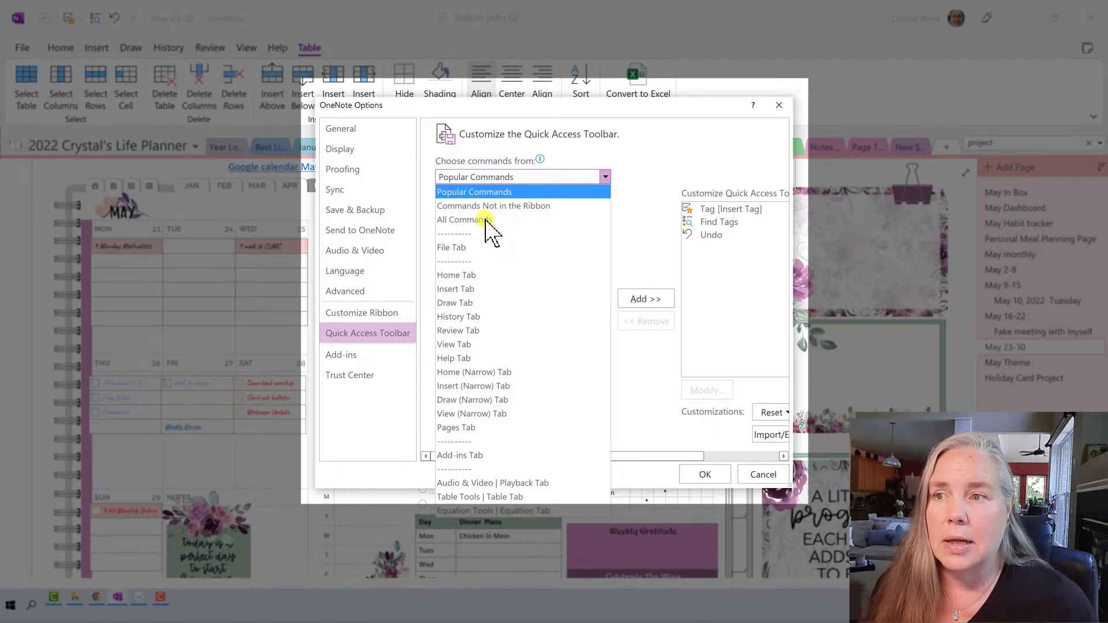
Switch the command list to All Commands and select Insert Table.
click(486, 220)
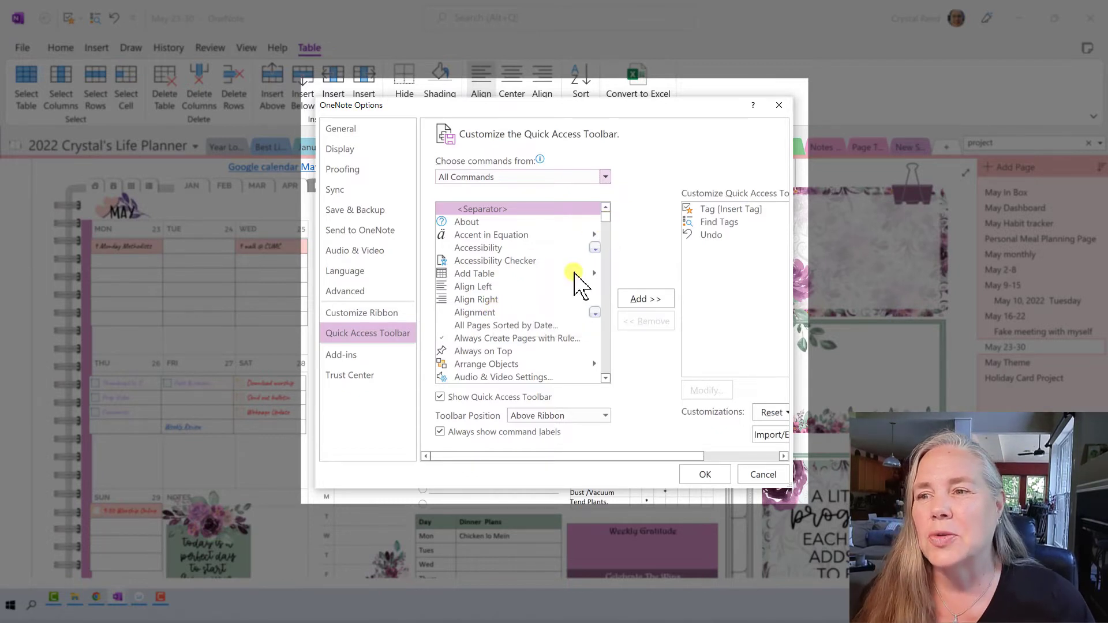
scroll(576, 364, down, 2)
scroll(576, 364, down, 3)
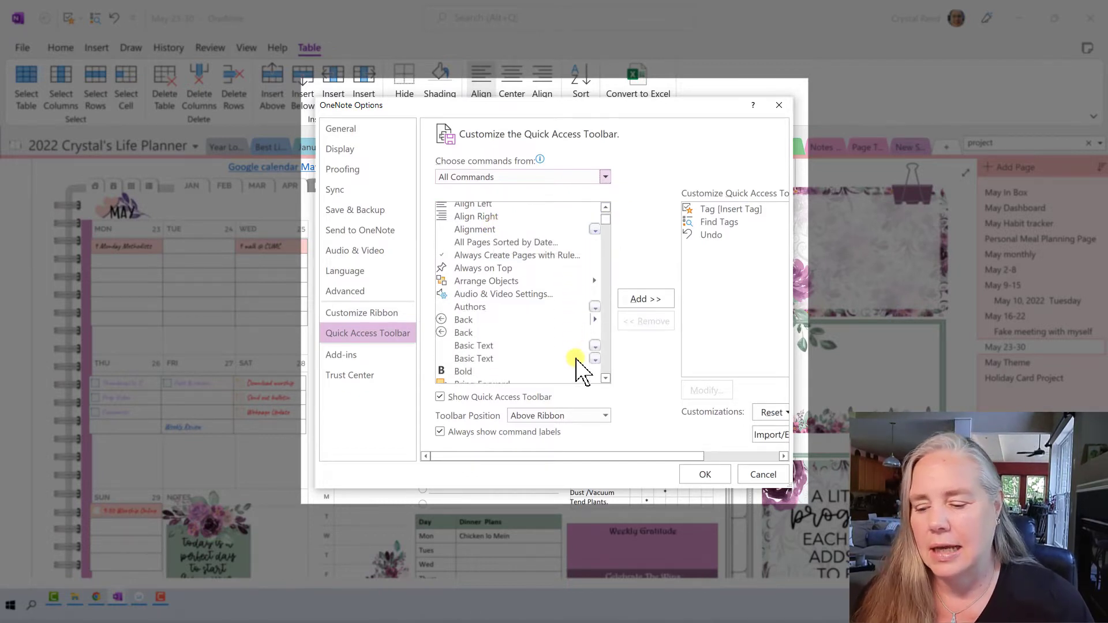
scroll(580, 366, down, 2)
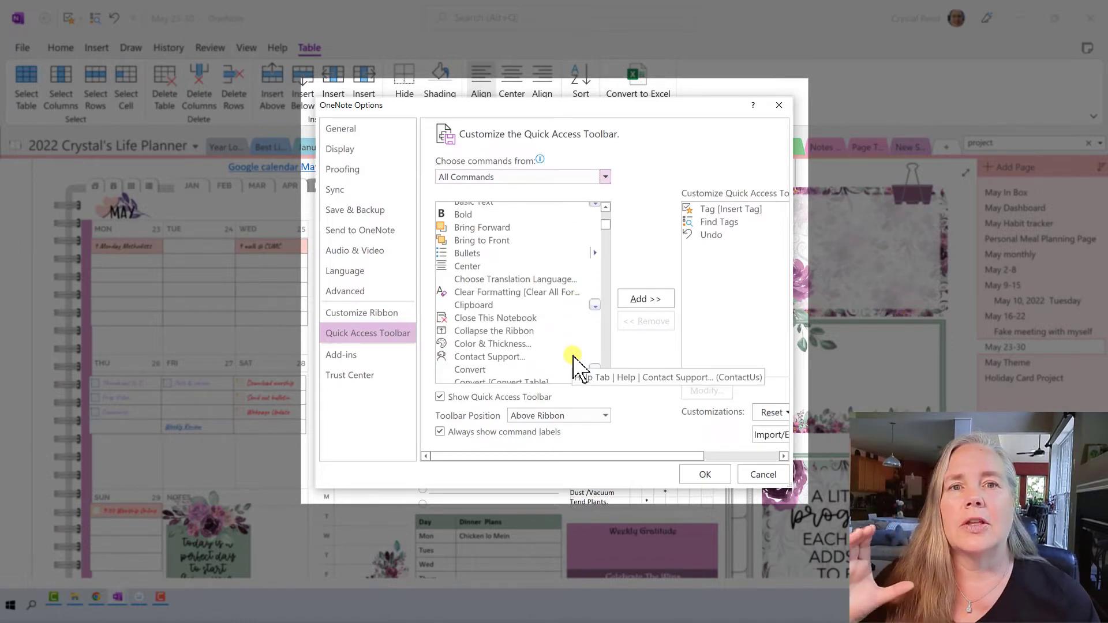
scroll(577, 366, down, 1)
scroll(577, 366, down, 2)
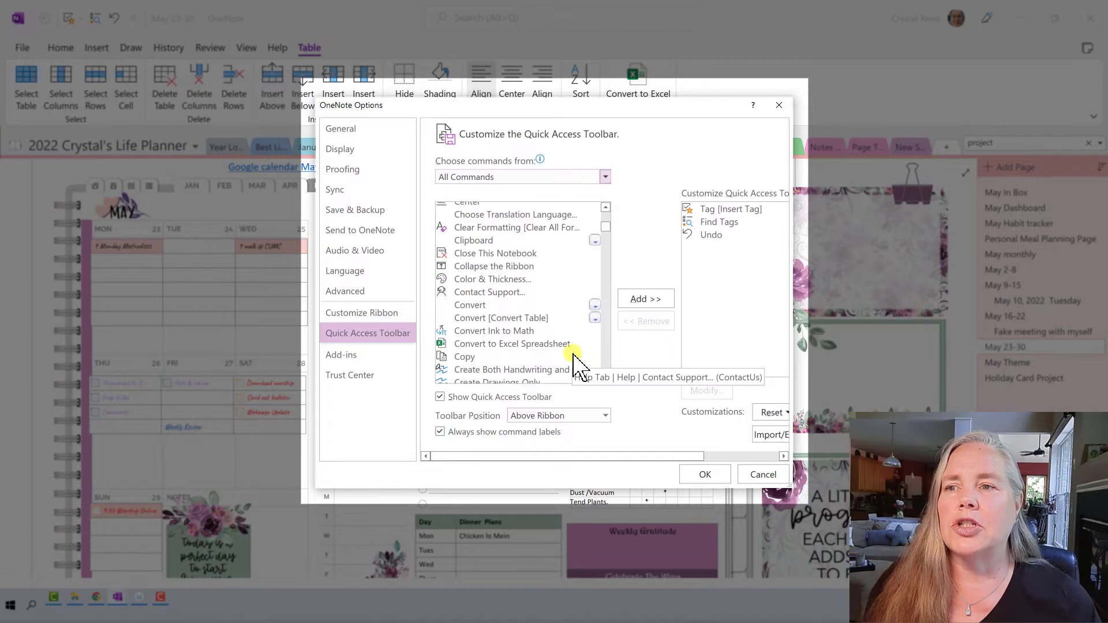
scroll(576, 364, down, 4)
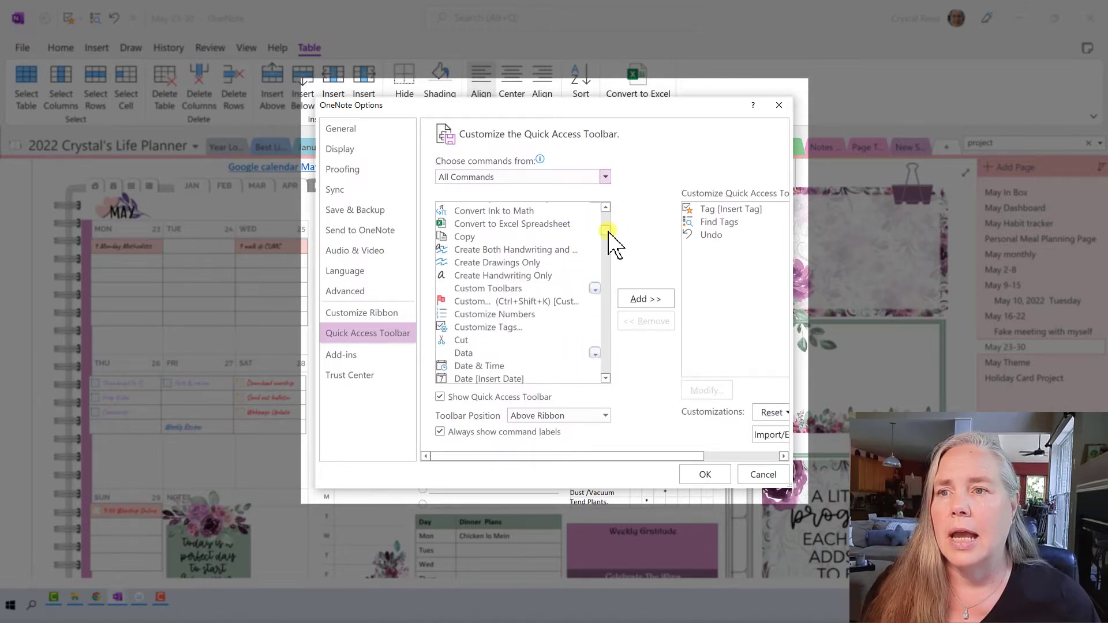
drag(607, 232, 605, 270)
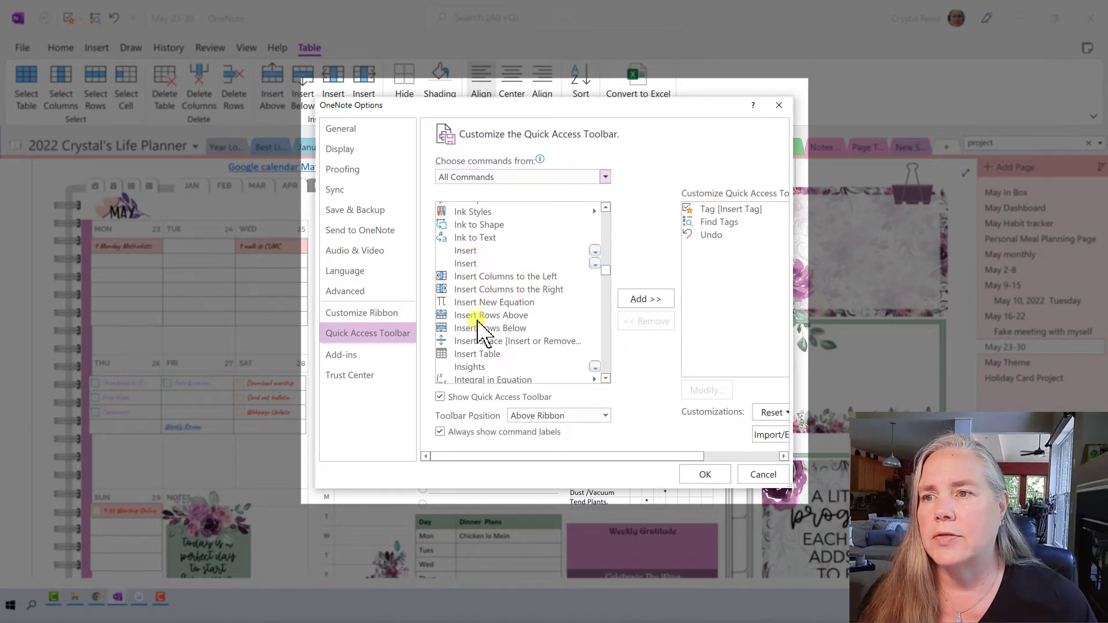
click(487, 354)
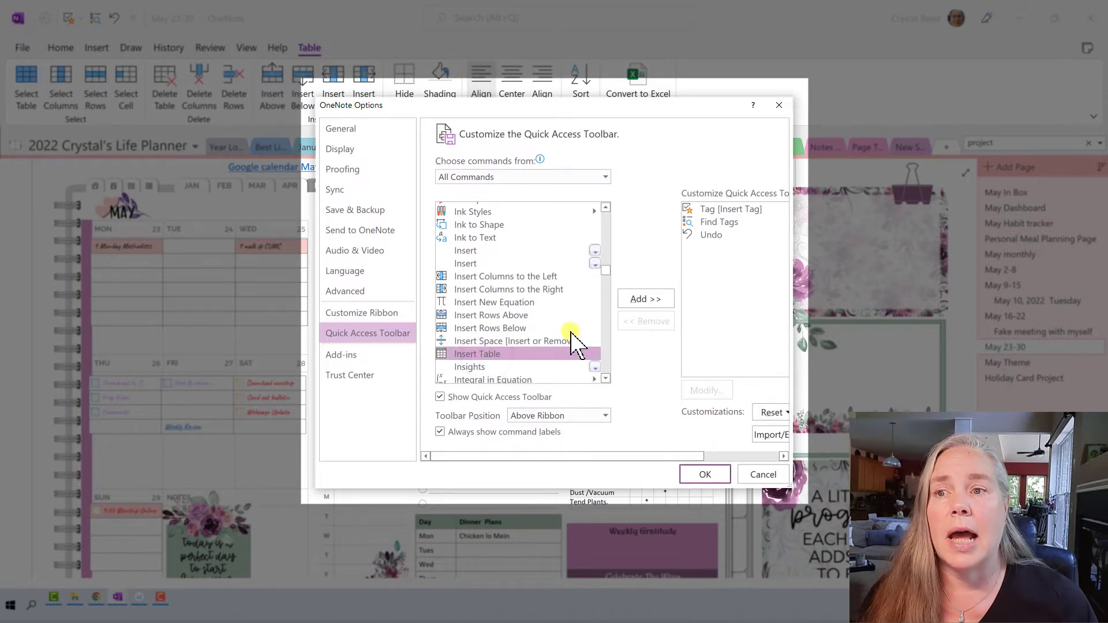
Add Insert Table to the toolbar list and position it last.
click(644, 299)
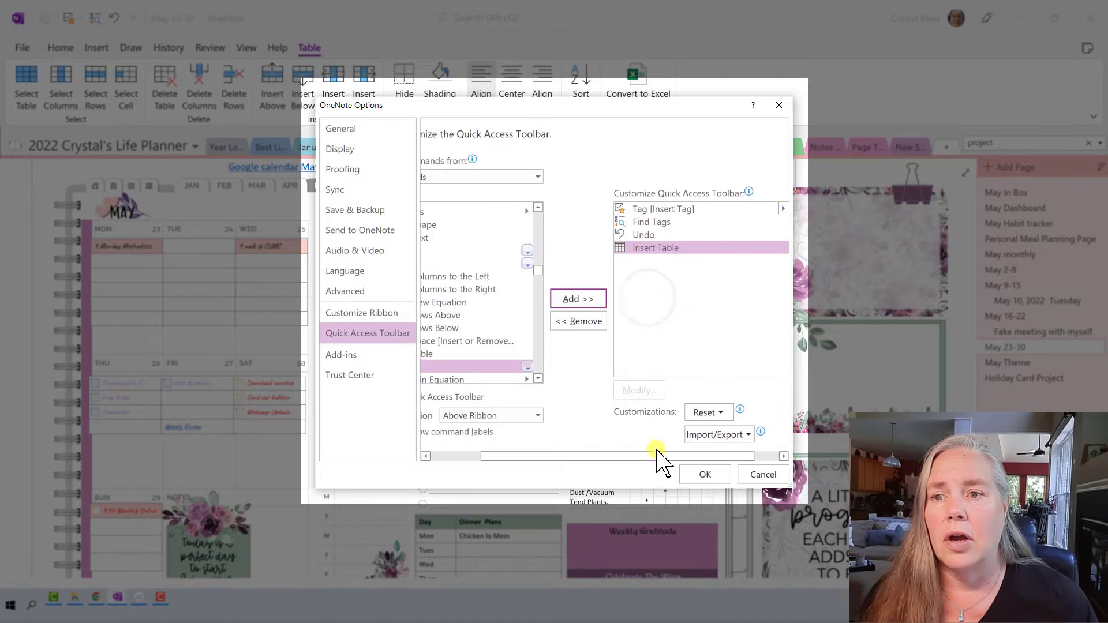
drag(659, 456, 707, 462)
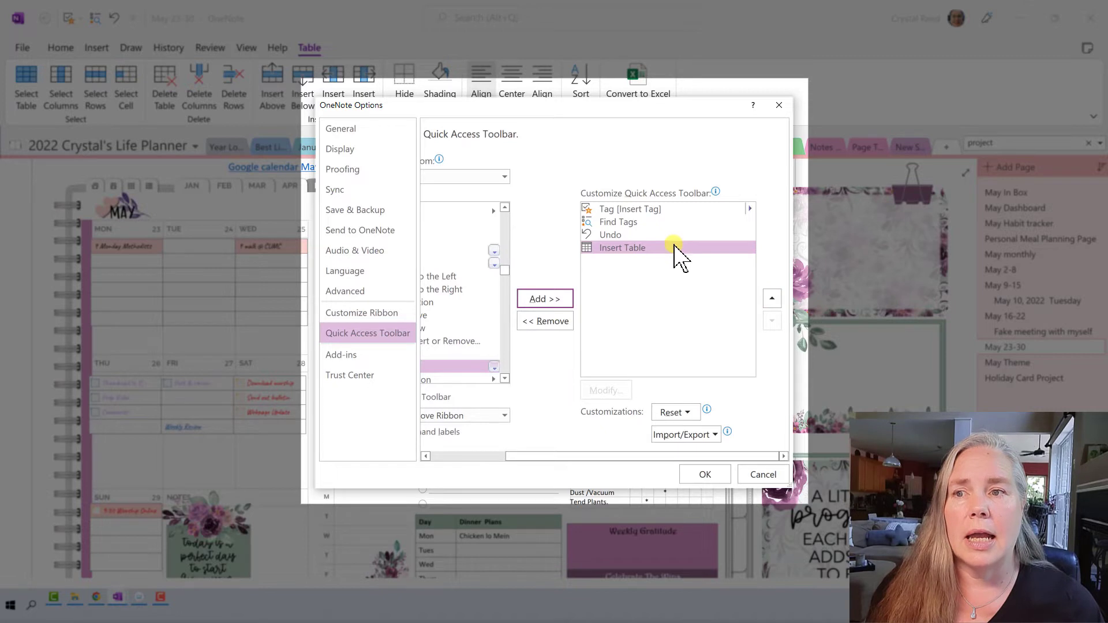
click(771, 298)
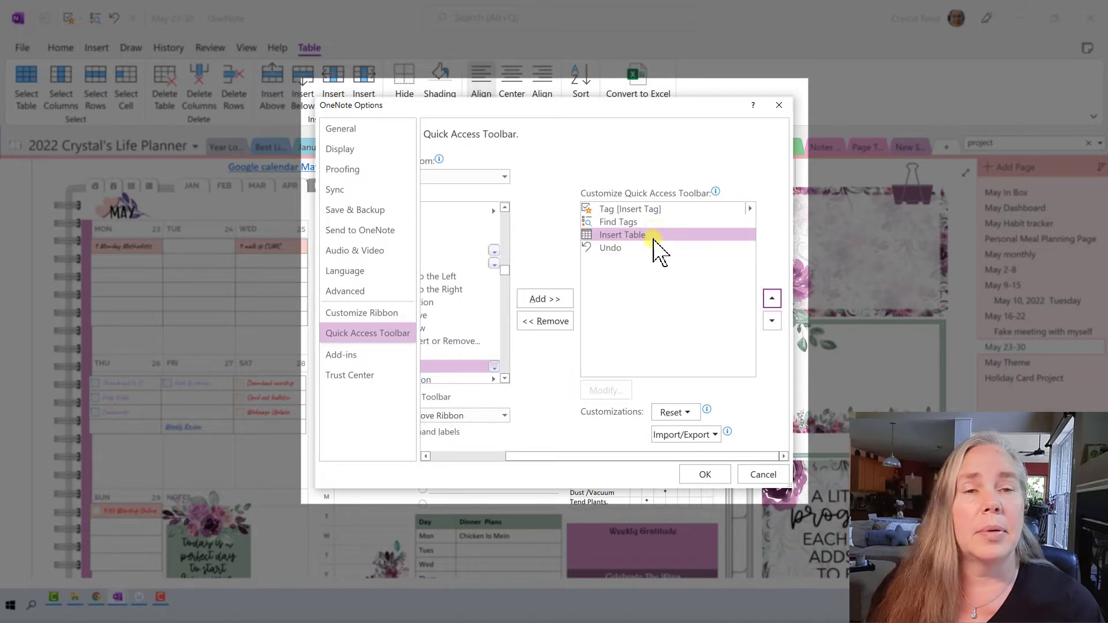
click(773, 298)
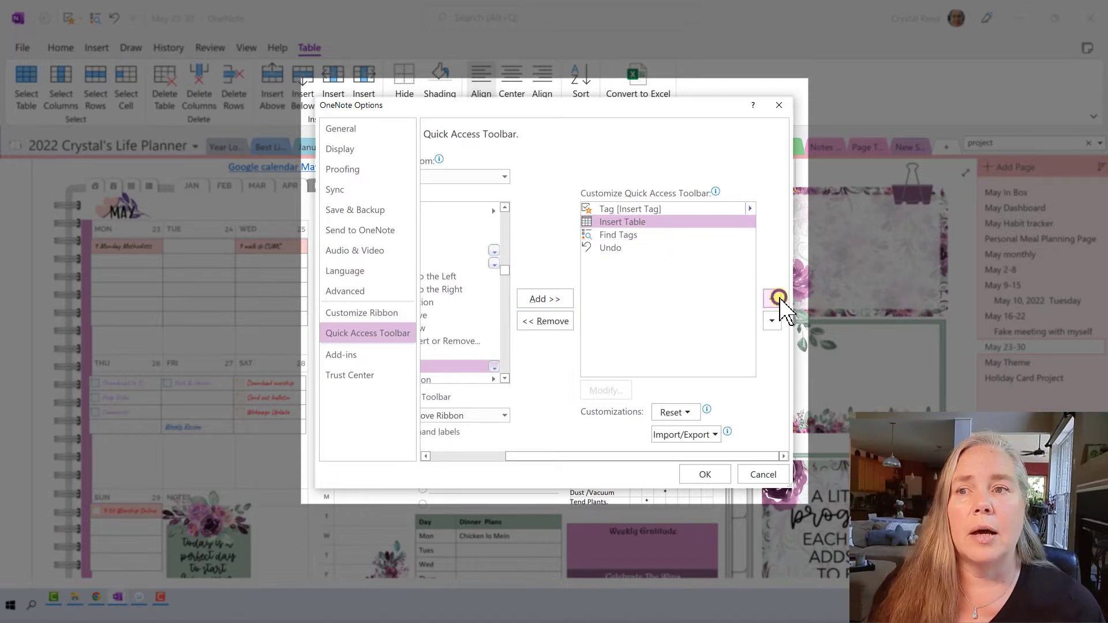
click(773, 298)
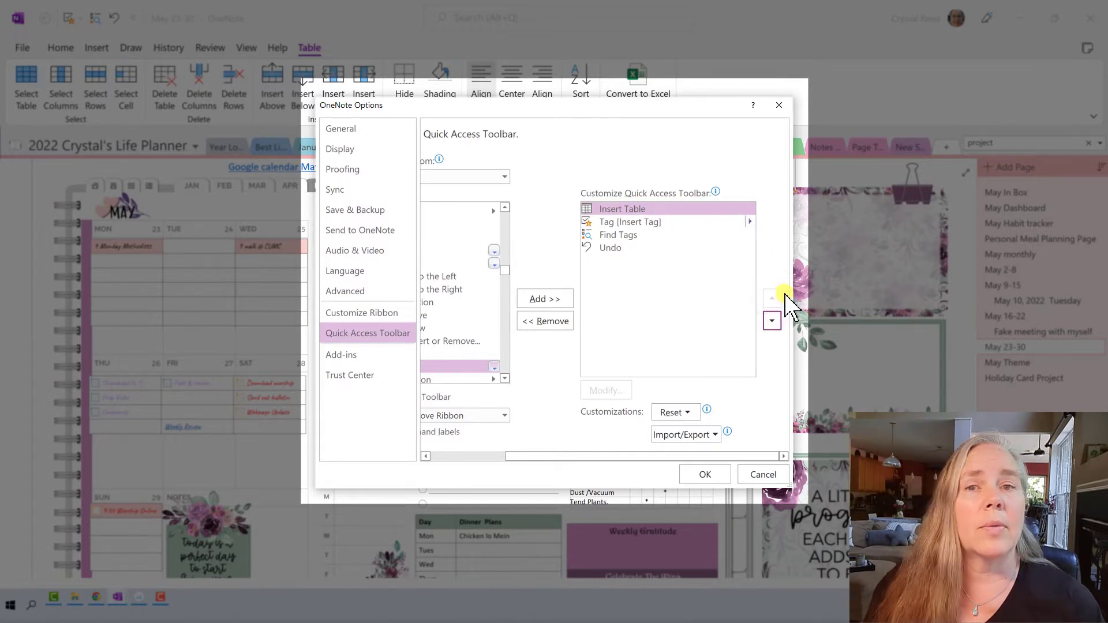
click(772, 321)
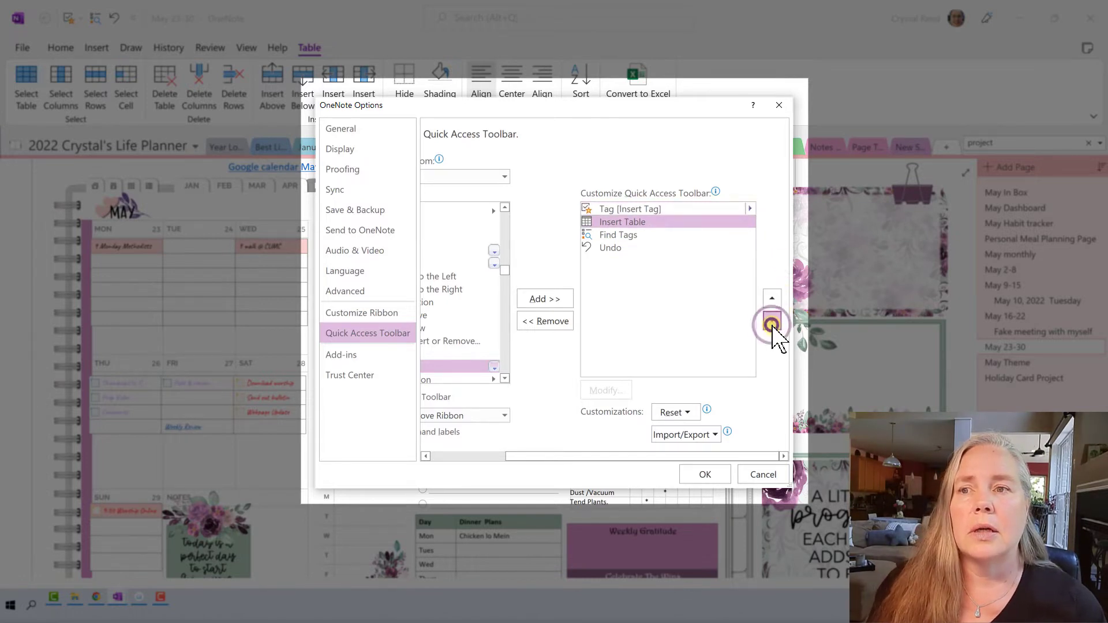
click(772, 321)
click(772, 321)
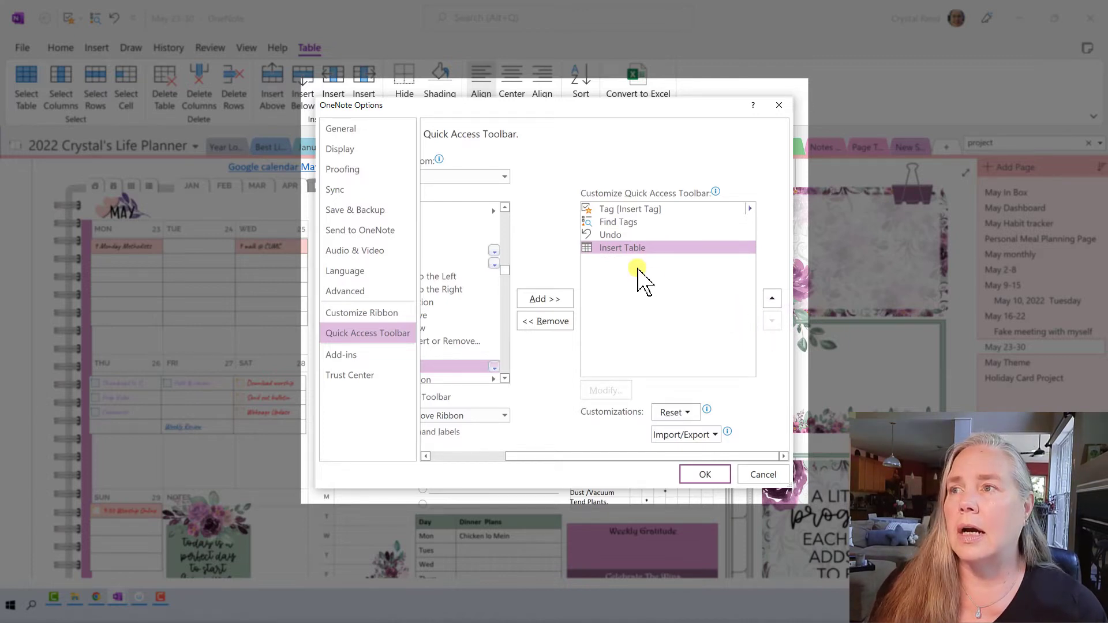
Move Undo to the top of the Quick Access Toolbar list.
click(622, 234)
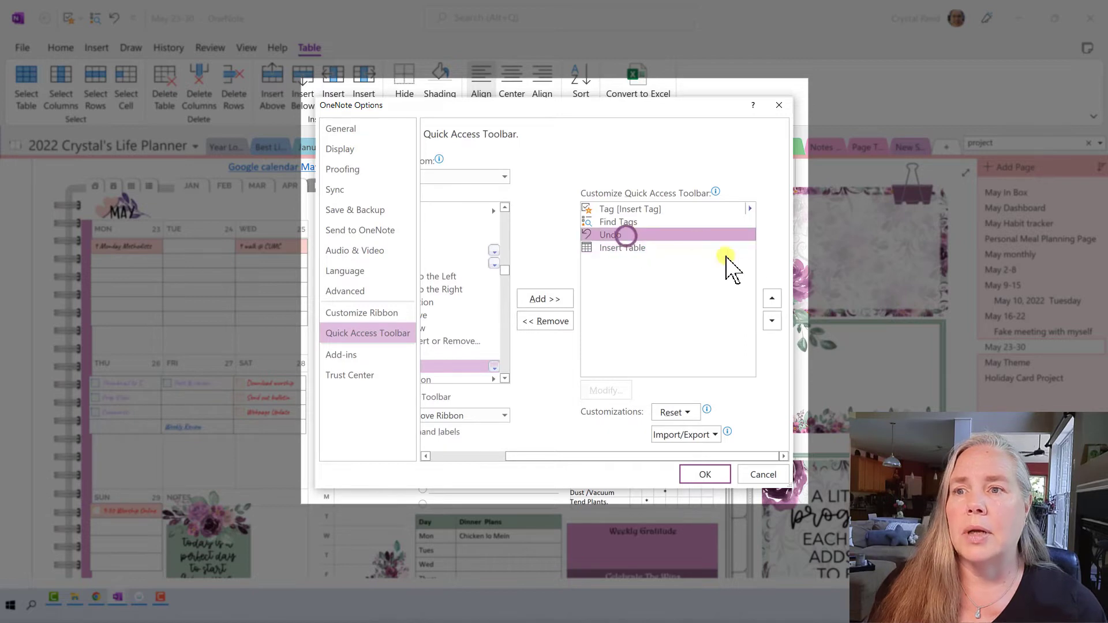
click(773, 298)
click(773, 299)
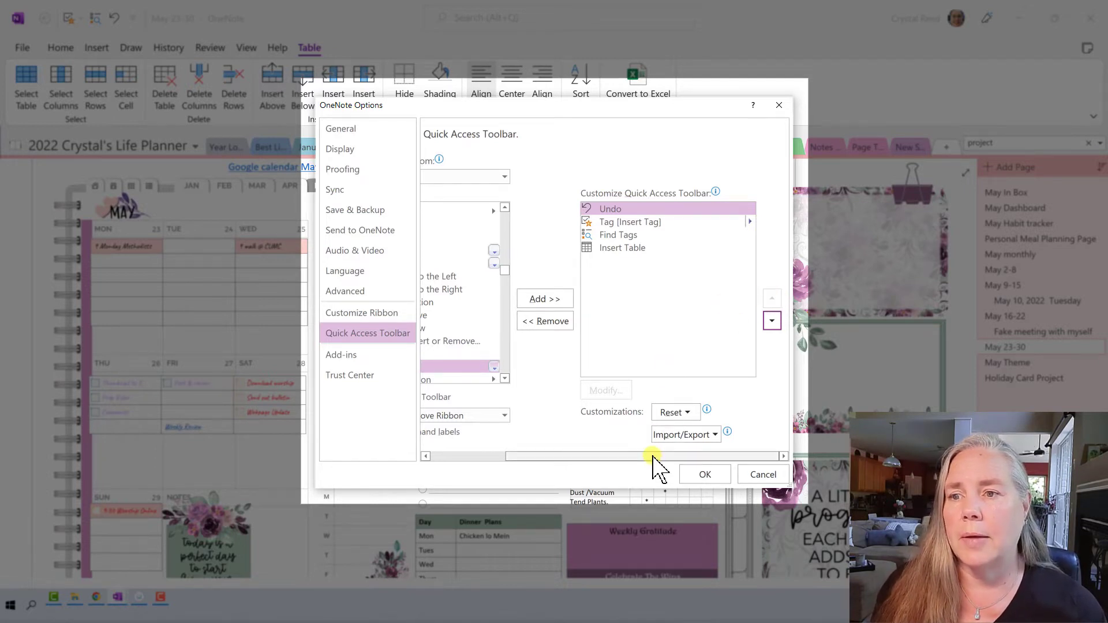
drag(652, 458, 586, 461)
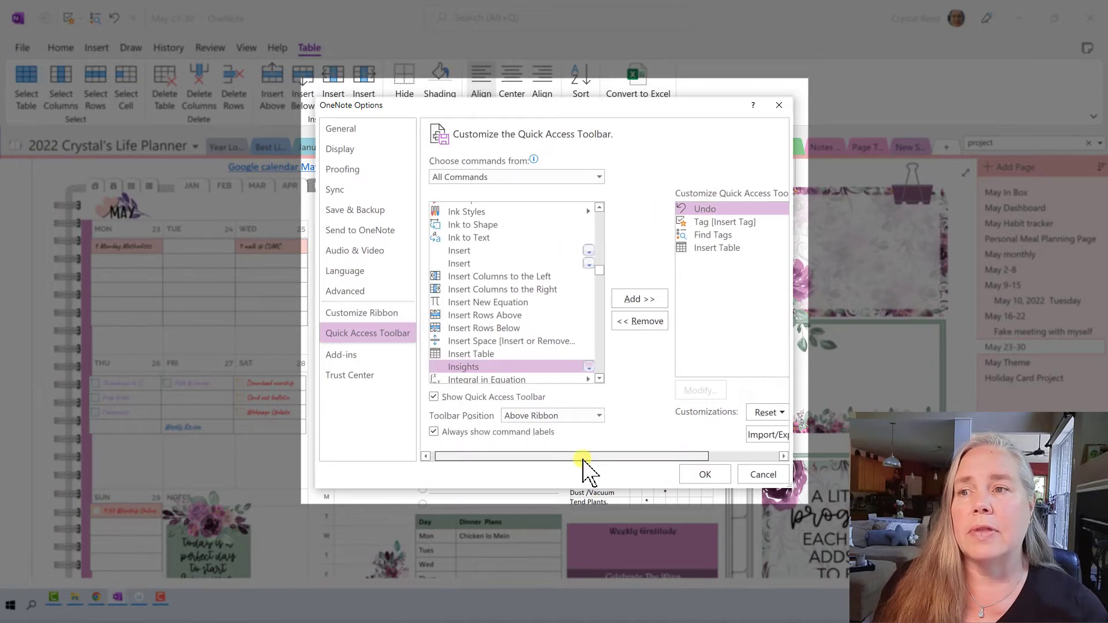
Add Link, remove it again, and confirm the toolbar changes with OK.
scroll(545, 334, down, 4)
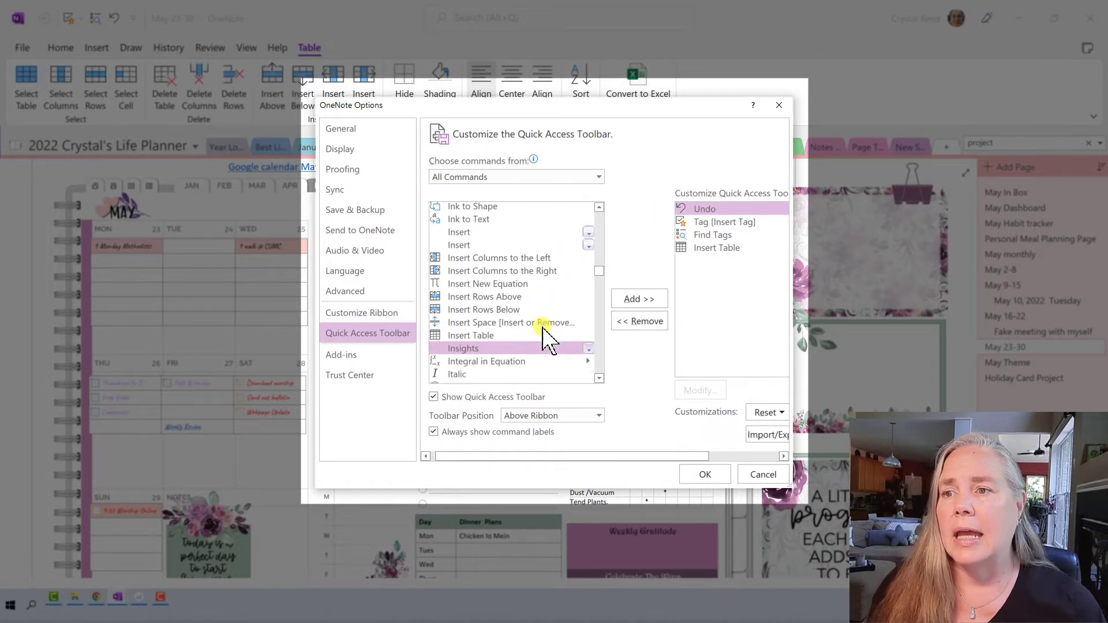
scroll(540, 334, down, 3)
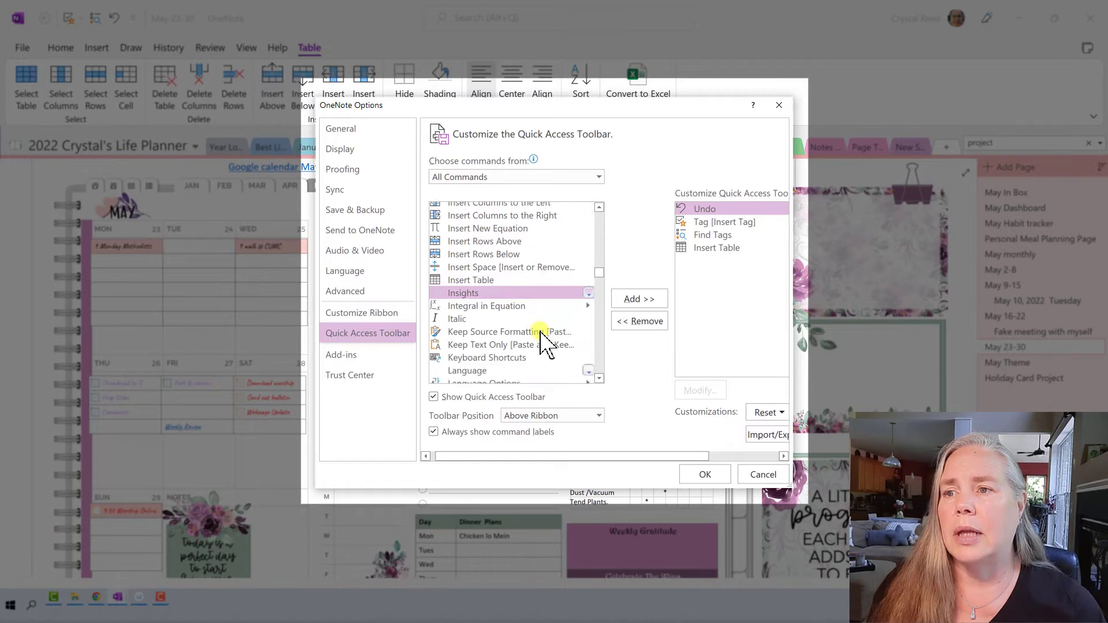
scroll(541, 333, down, 3)
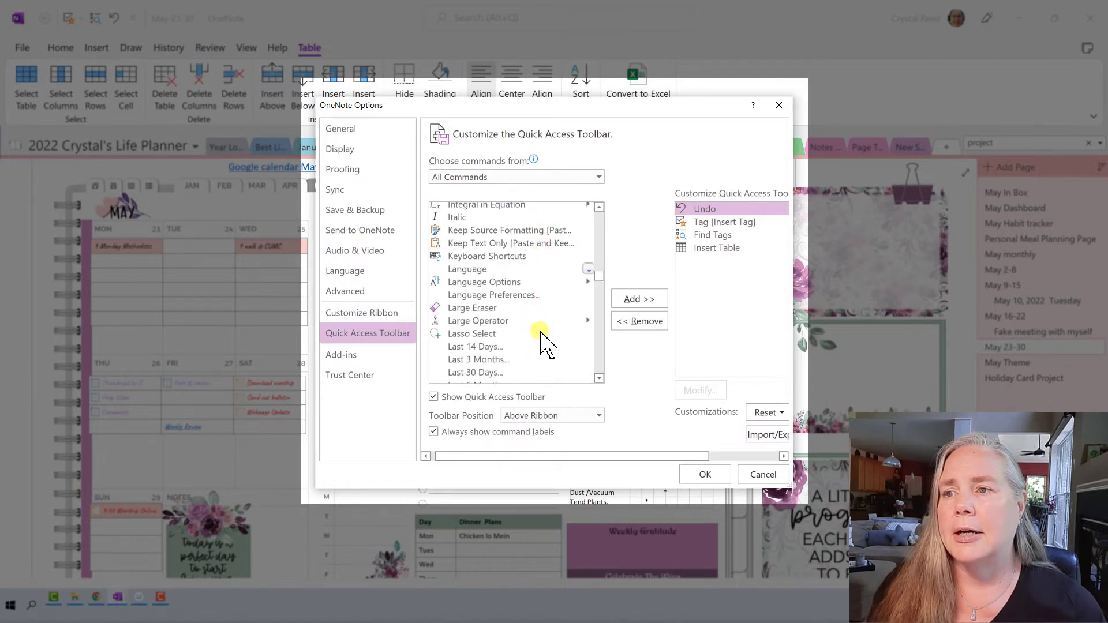
scroll(541, 341, down, 1)
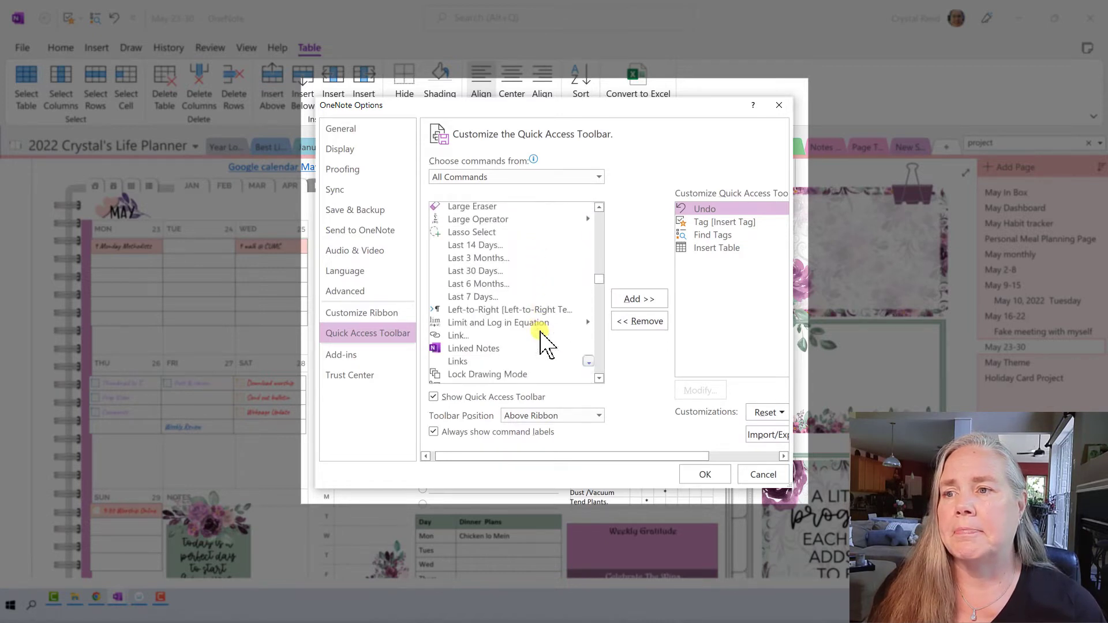
scroll(541, 340, down, 1)
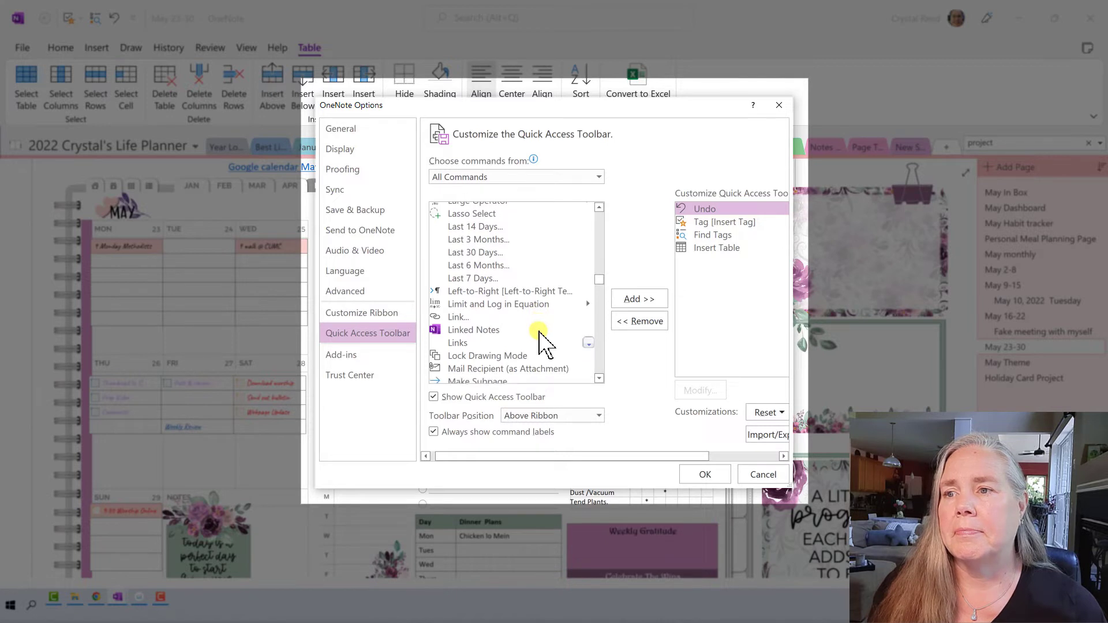
click(459, 317)
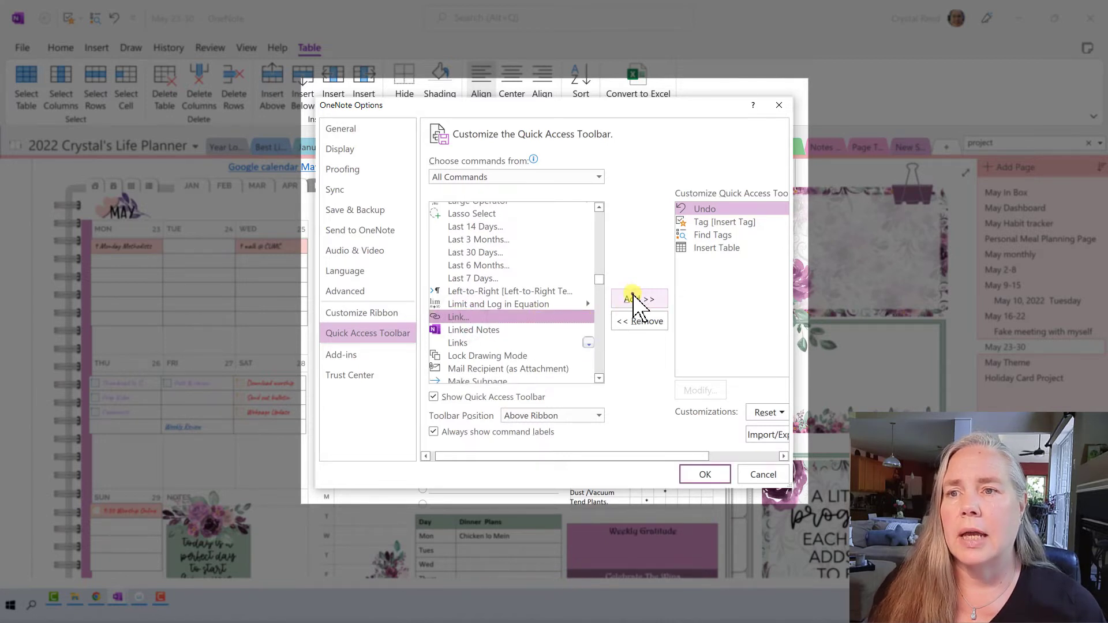
click(633, 299)
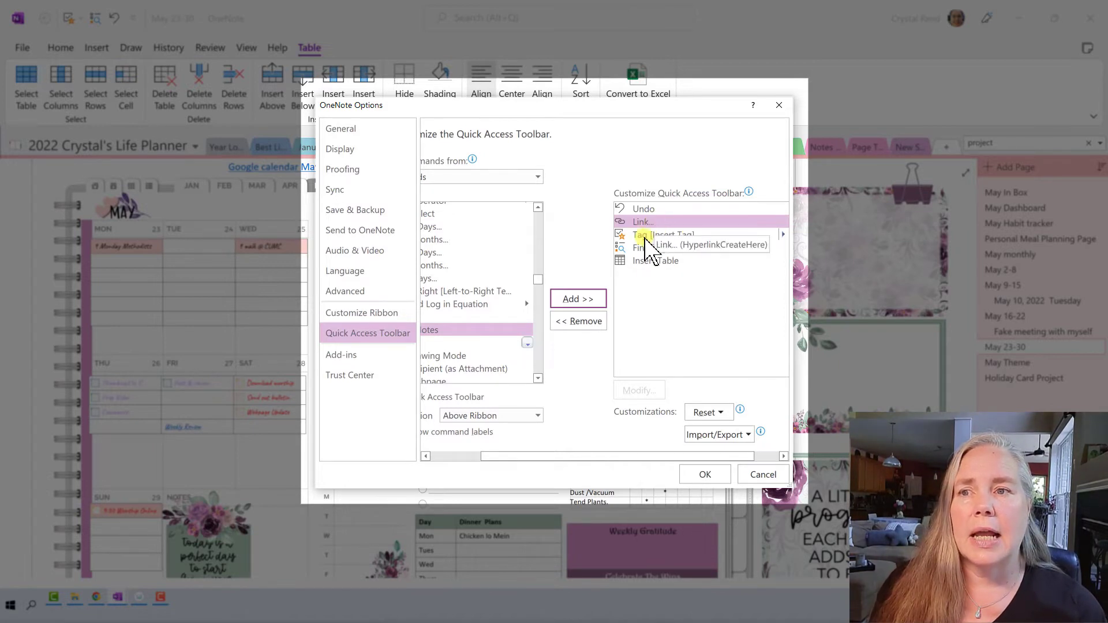
click(598, 323)
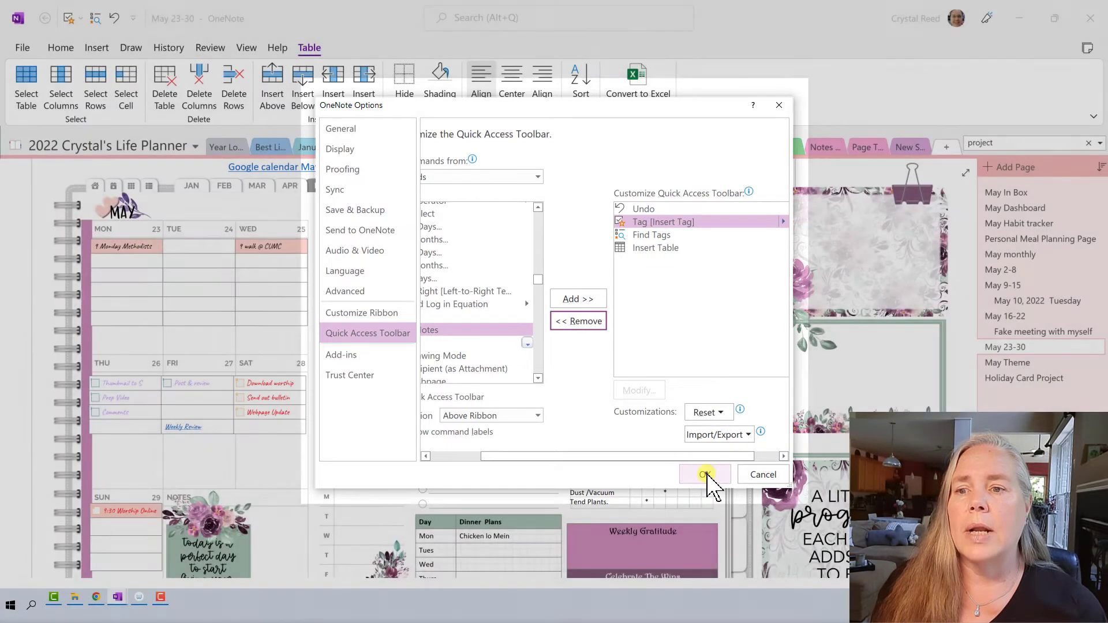
click(705, 474)
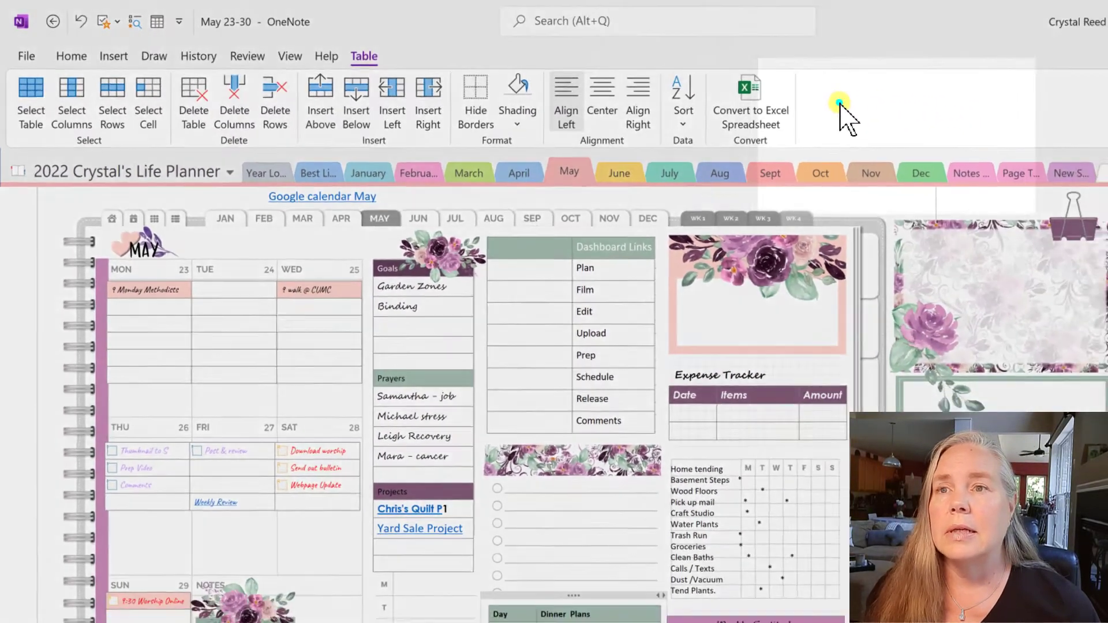
right_click(1065, 135)
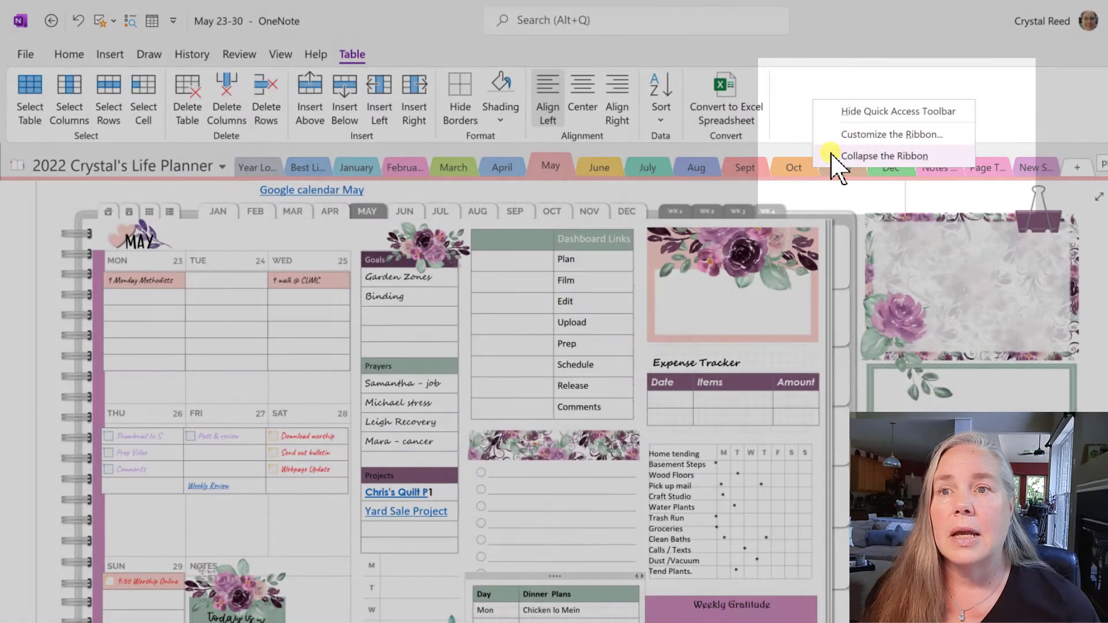
click(831, 154)
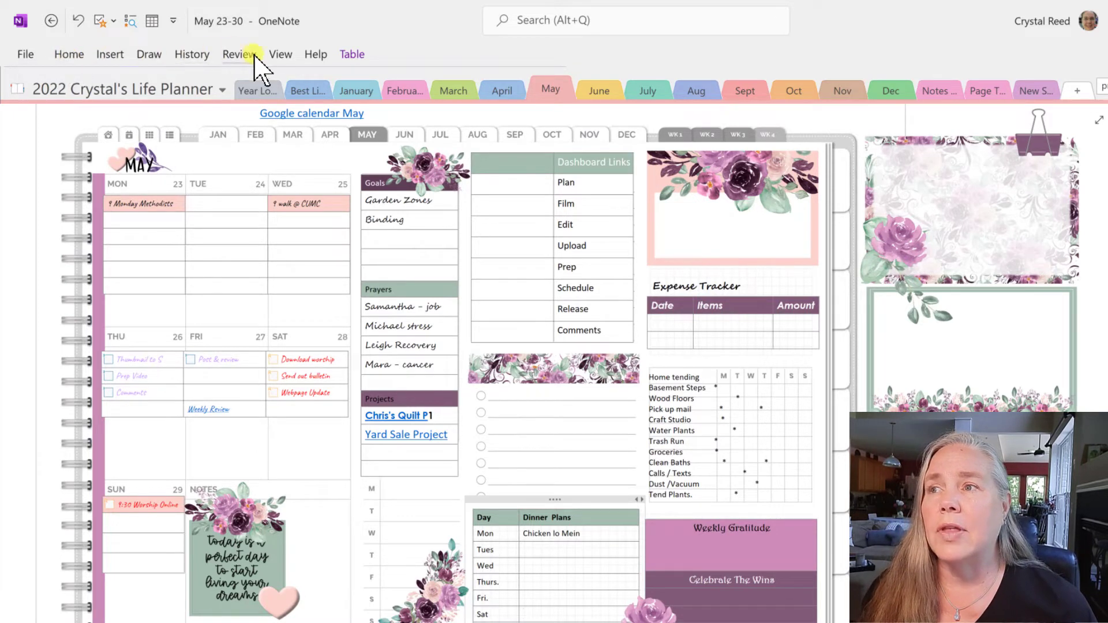
click(110, 55)
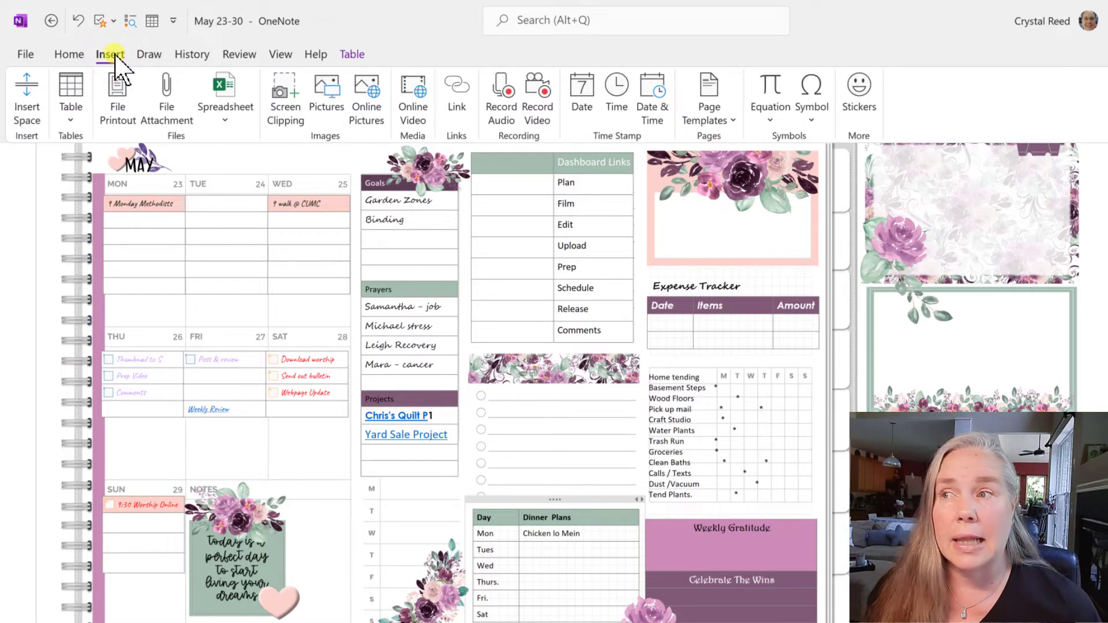
click(149, 53)
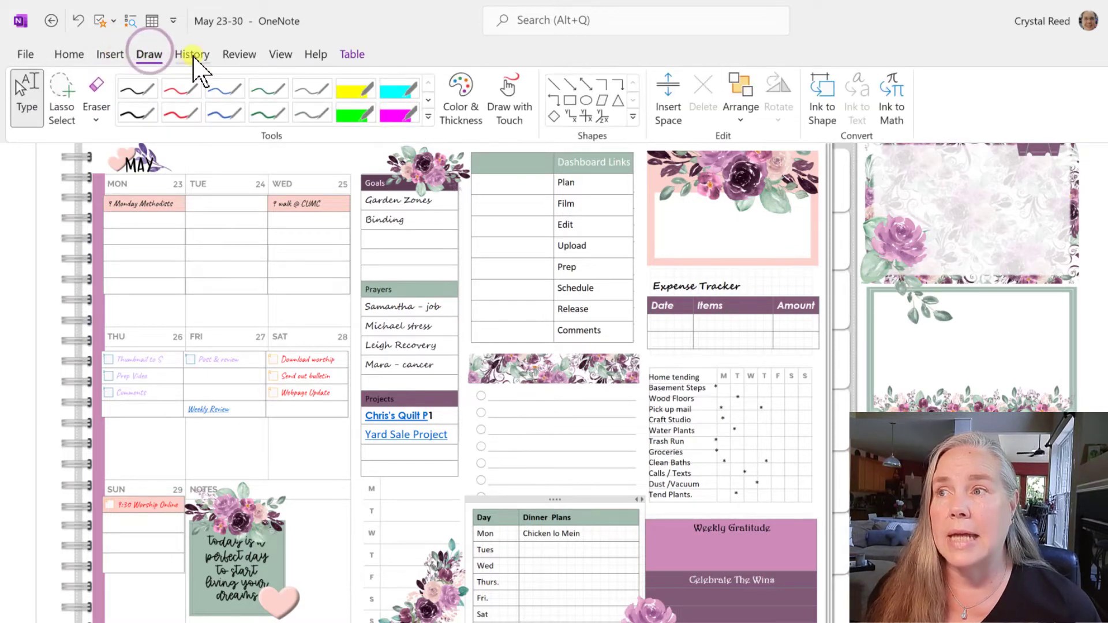
click(191, 54)
click(66, 54)
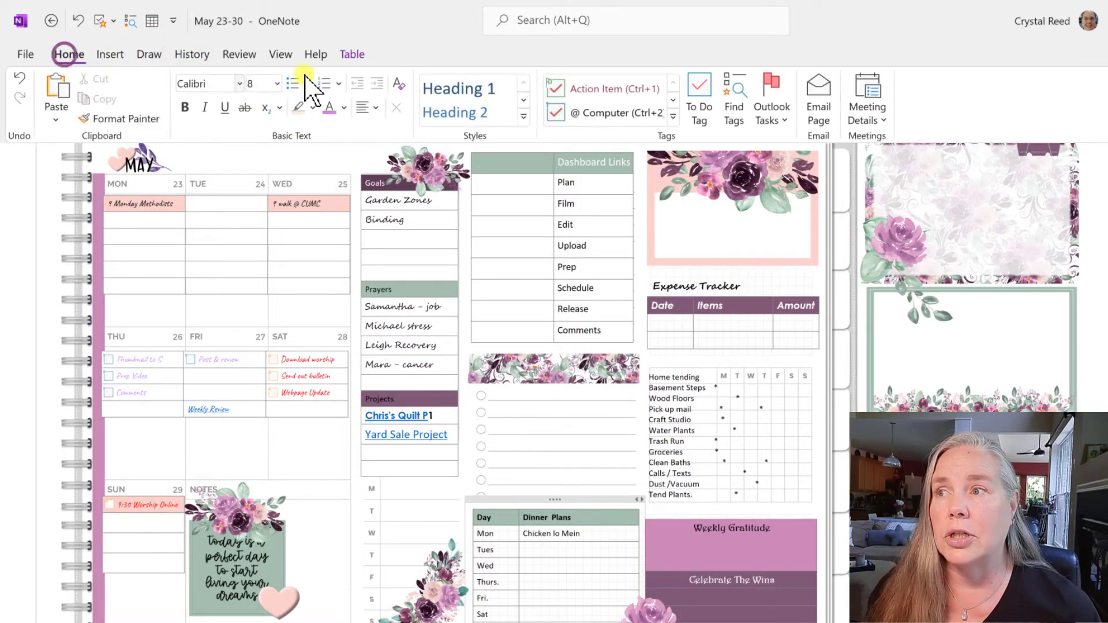
click(388, 47)
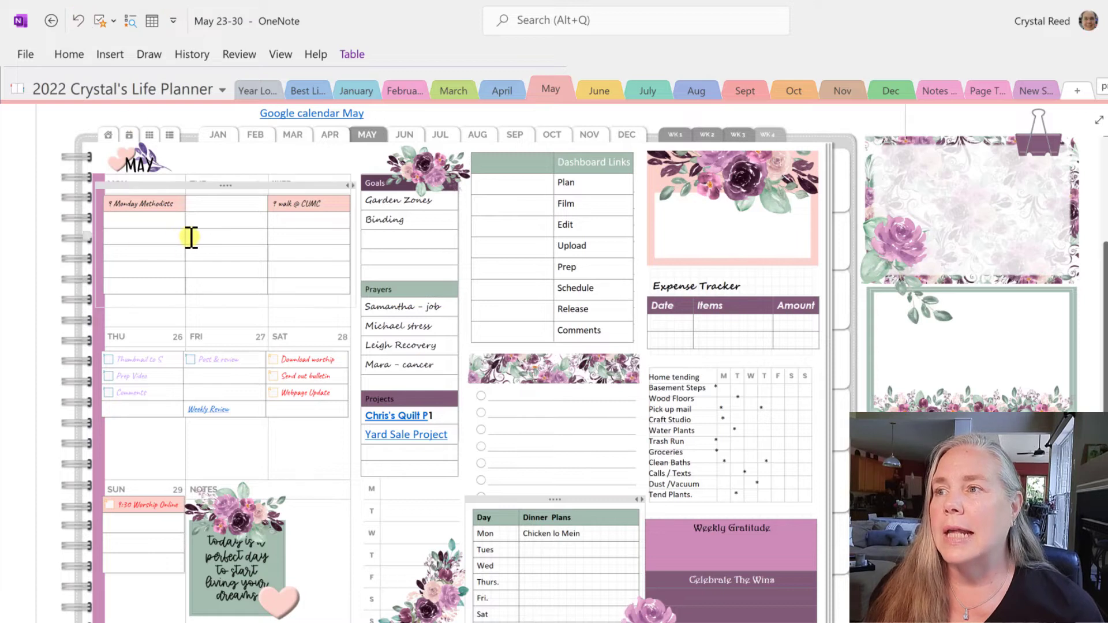
Undo stray Monday-cell text, then type 'Buy stamps for cards' on the checklist's first line.
click(122, 255)
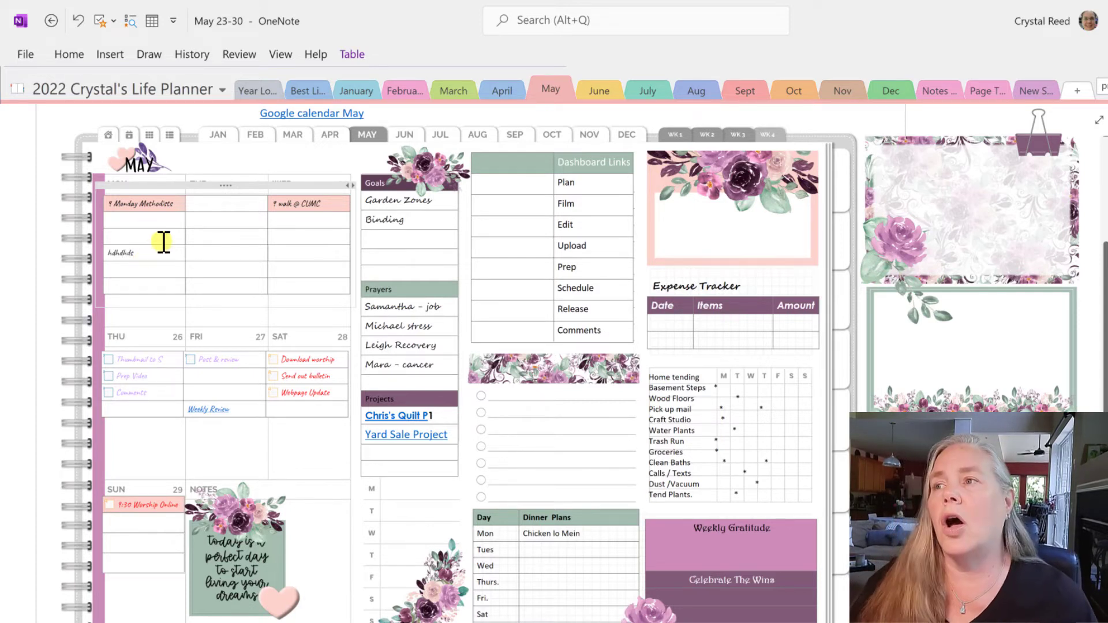
click(79, 22)
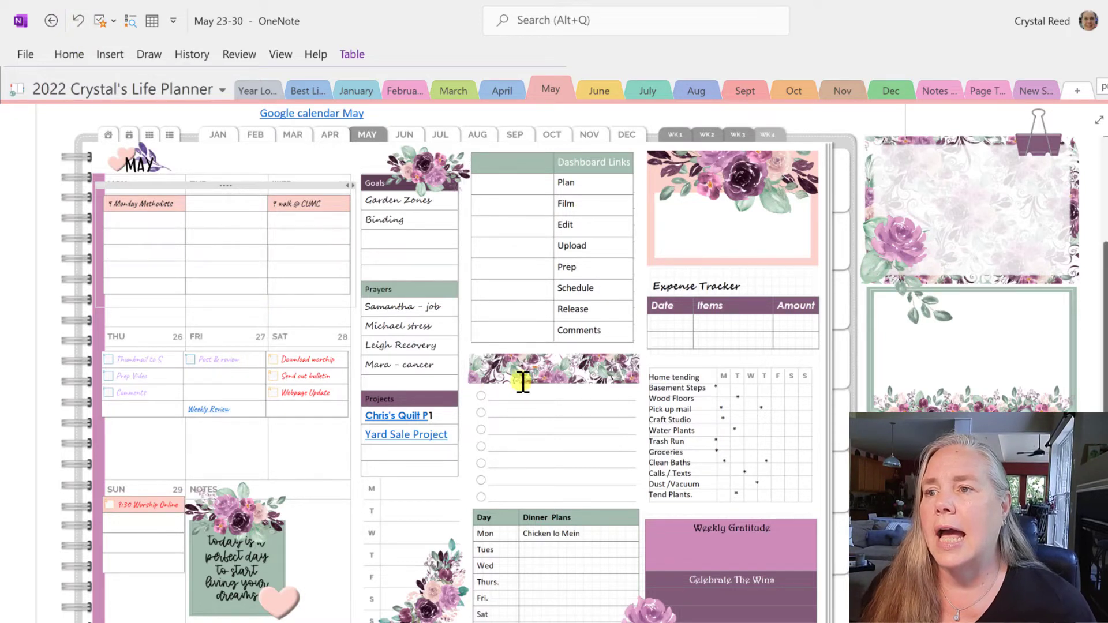
click(507, 394)
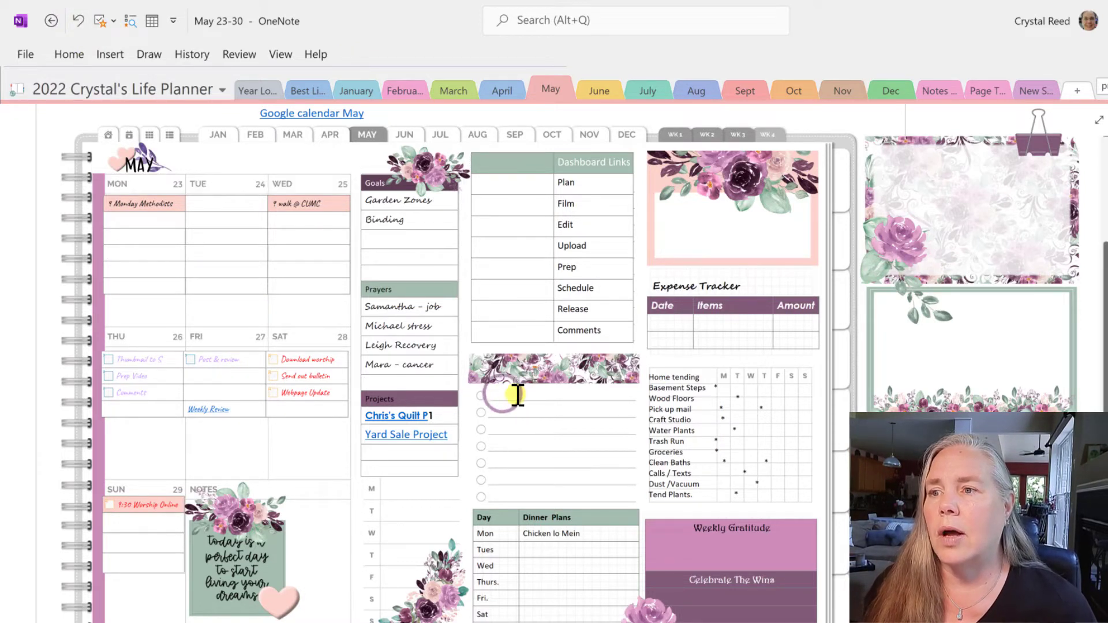
text(Buy)
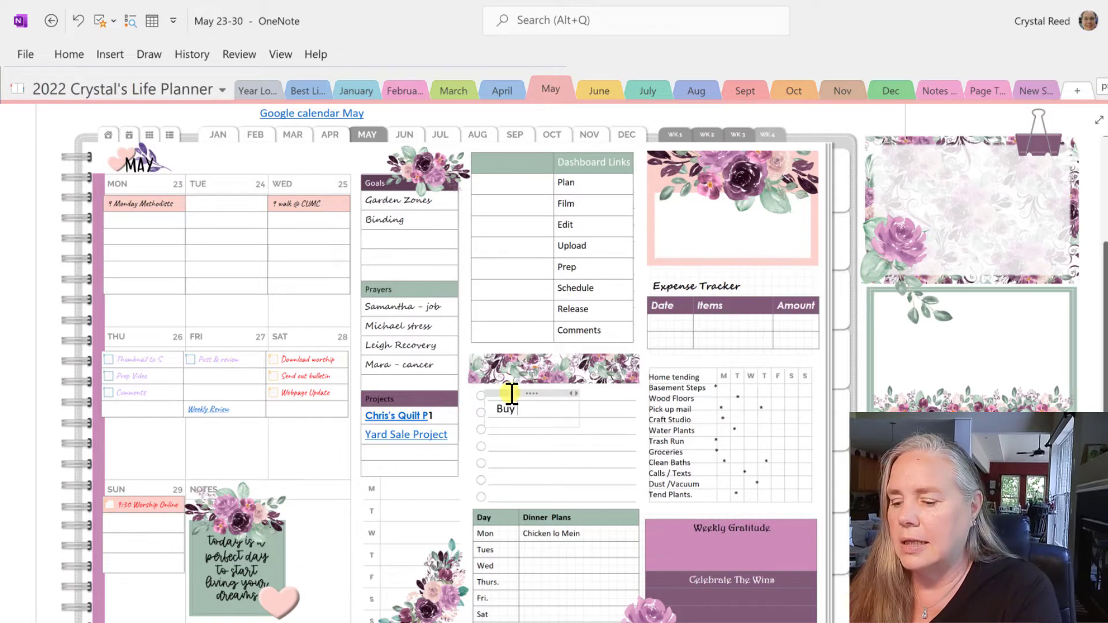
text( stamps)
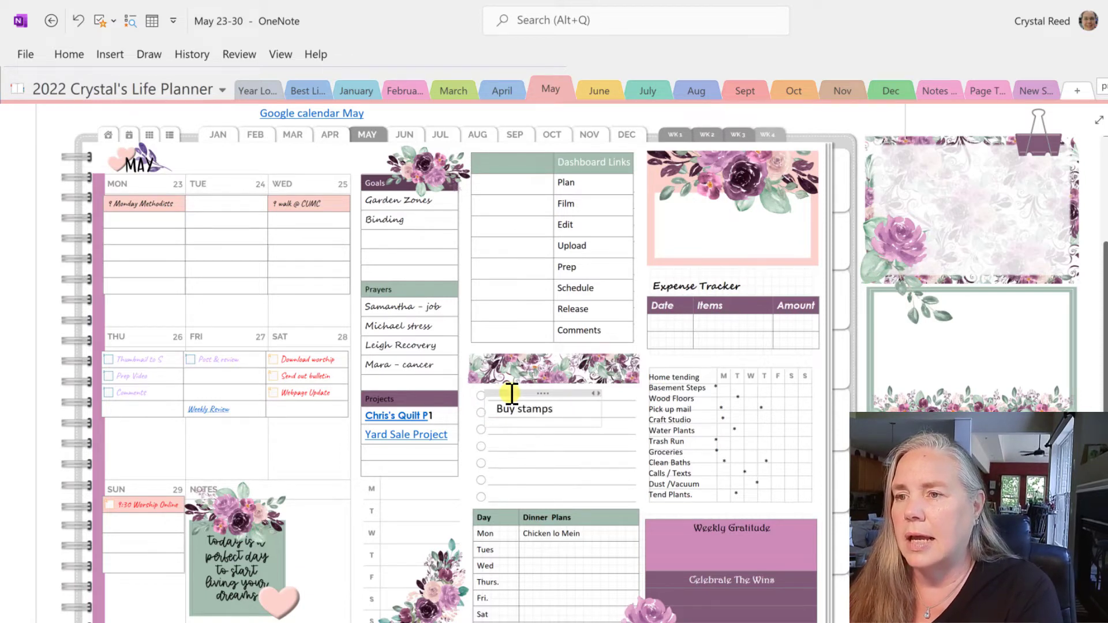
text( f or cards)
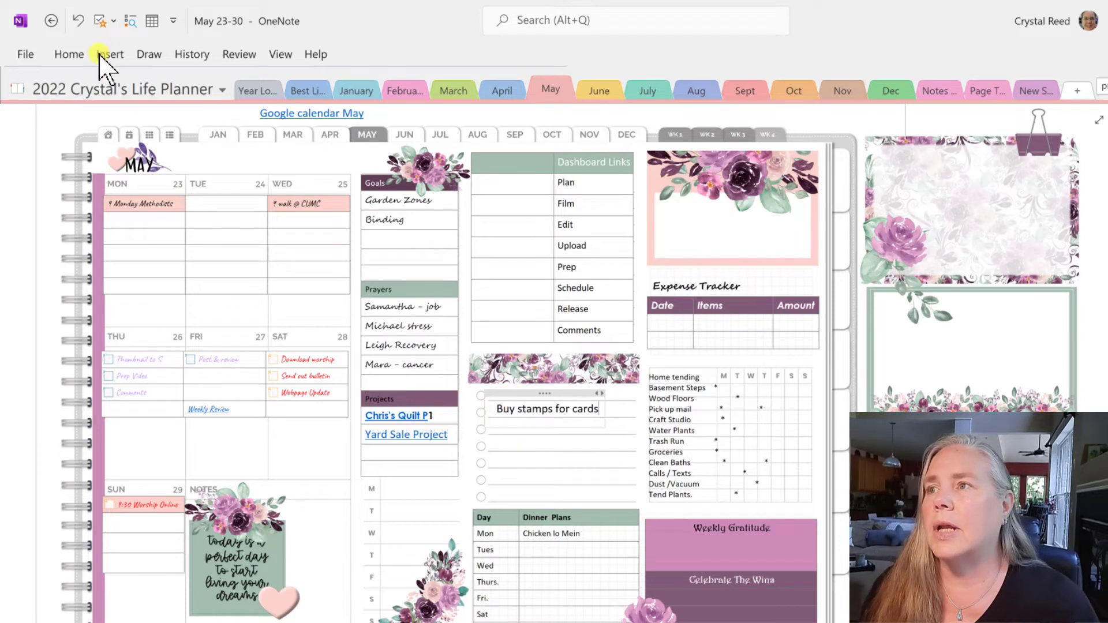
Apply the To Buy tag to the stamps task from the toolbar's Tag list.
click(112, 21)
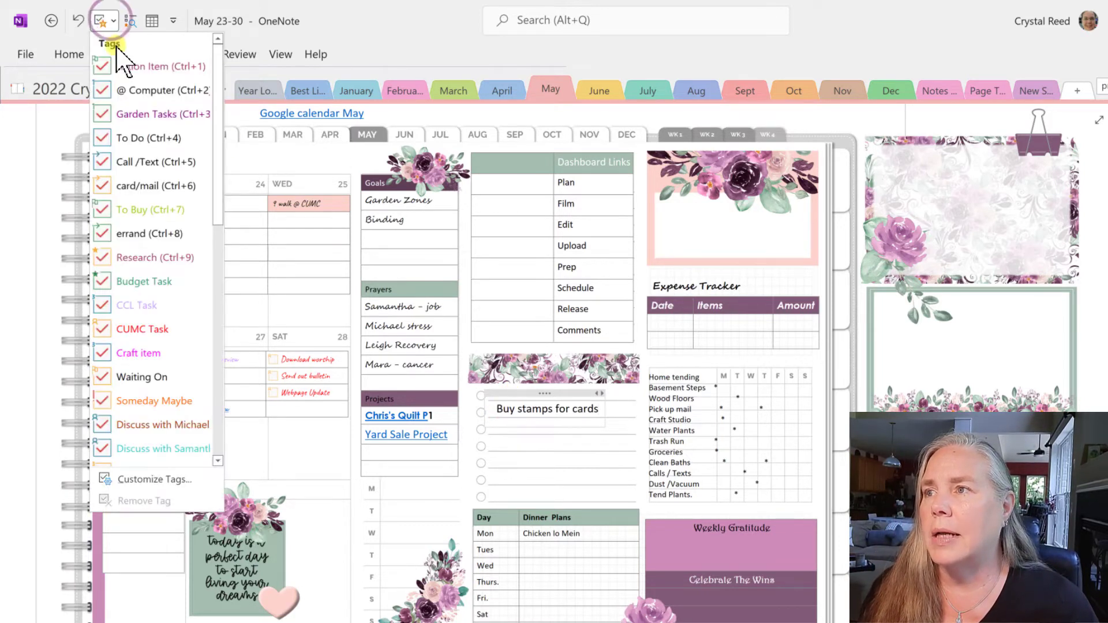
click(125, 210)
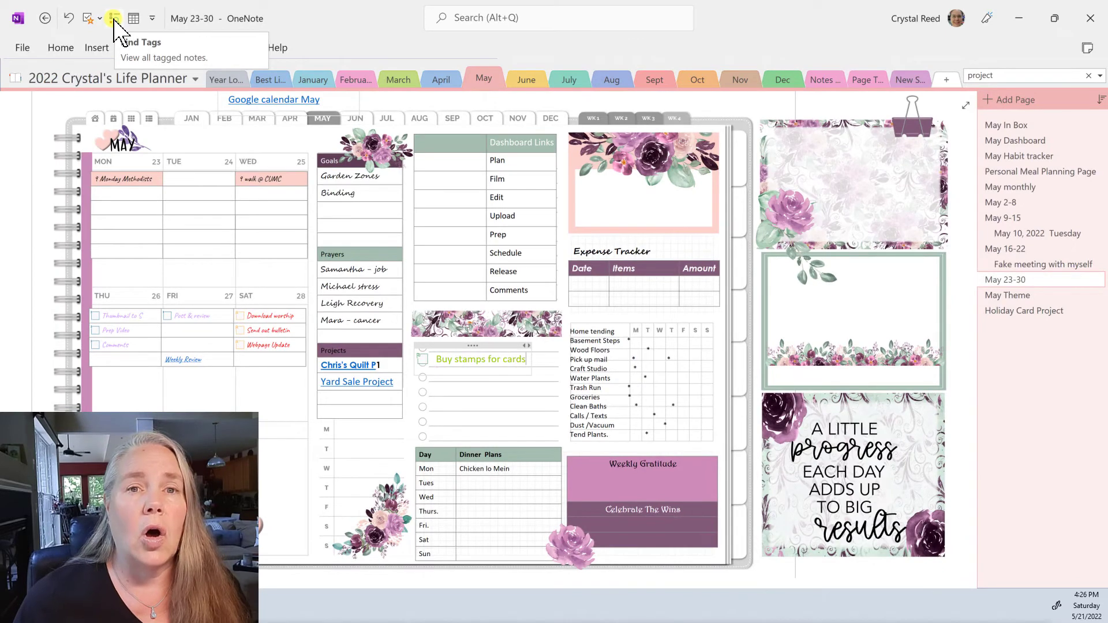
click(113, 19)
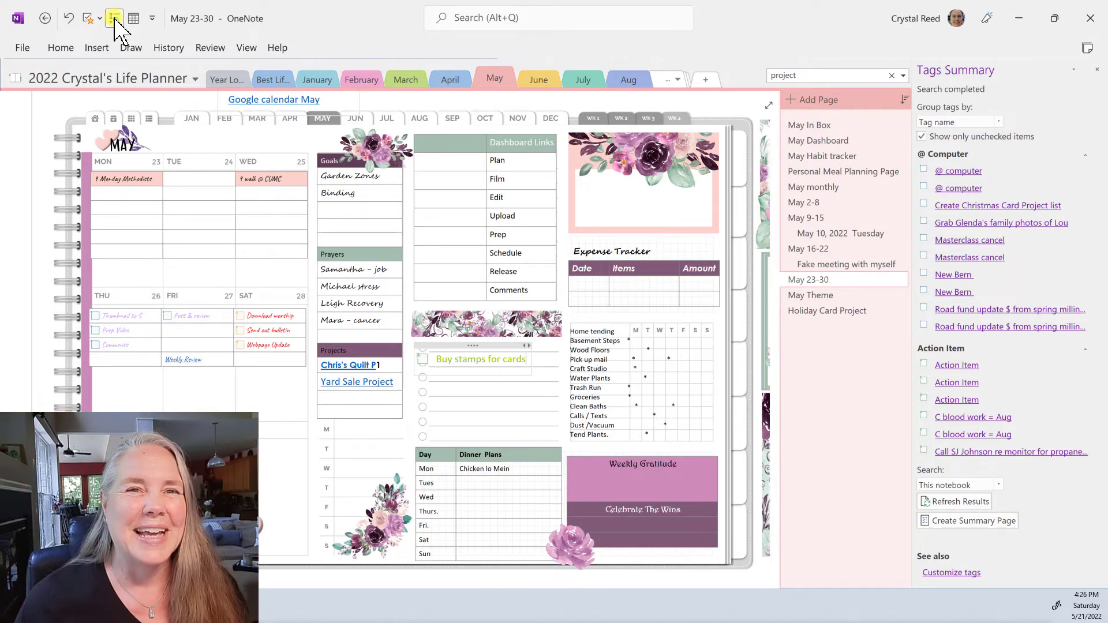
click(1097, 71)
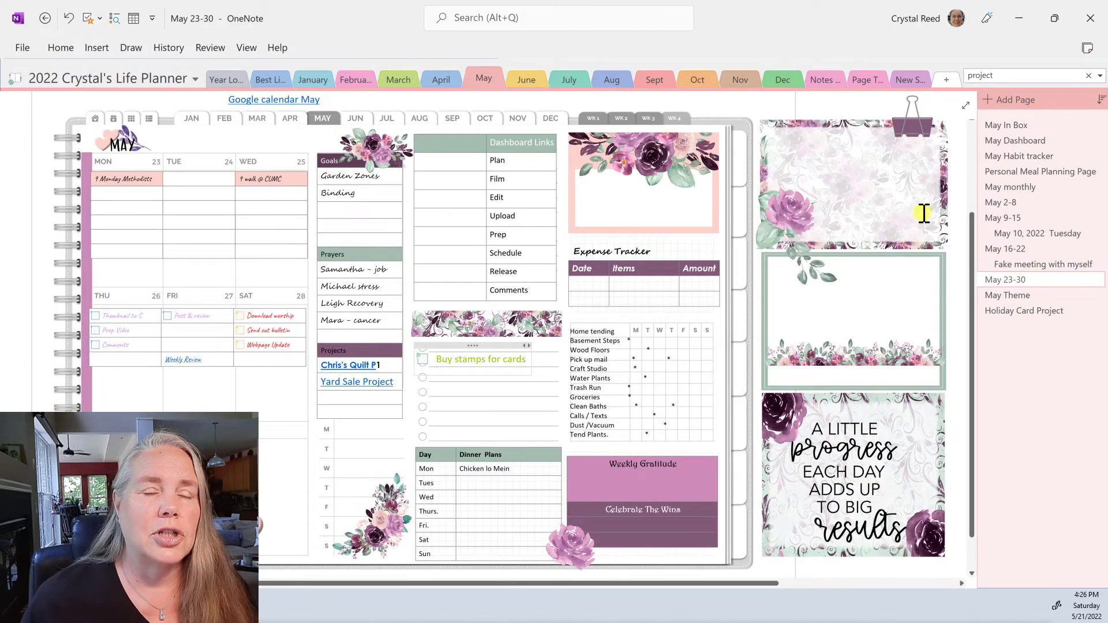
drag(721, 584, 842, 584)
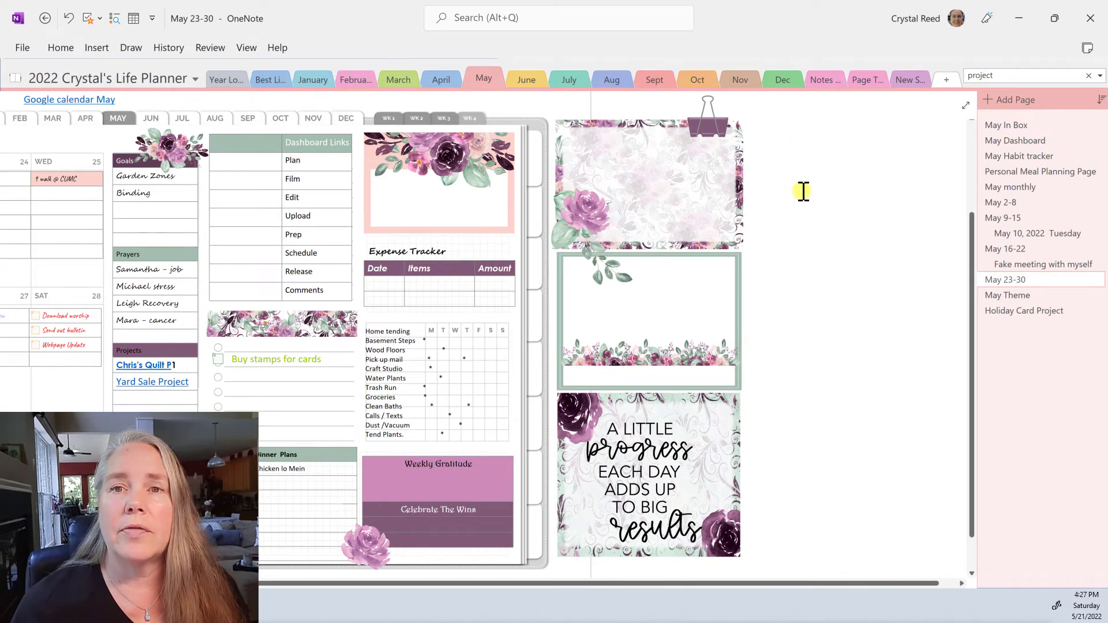
Insert a table with 4 columns and 4 rows from the Quick Access Toolbar.
click(134, 19)
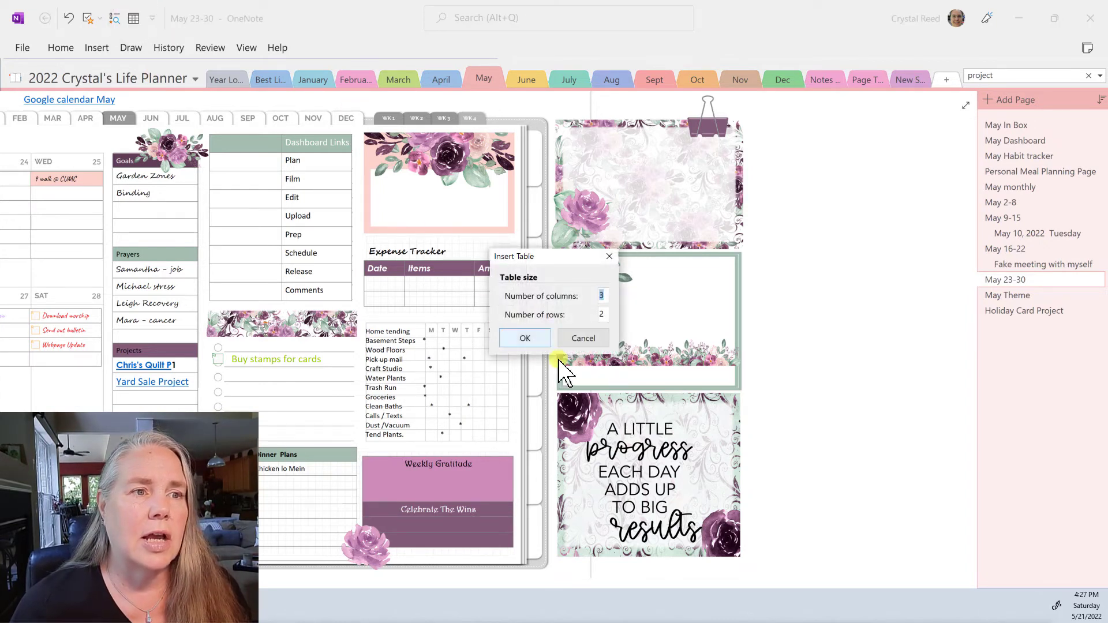
text(4)
click(606, 315)
text(4)
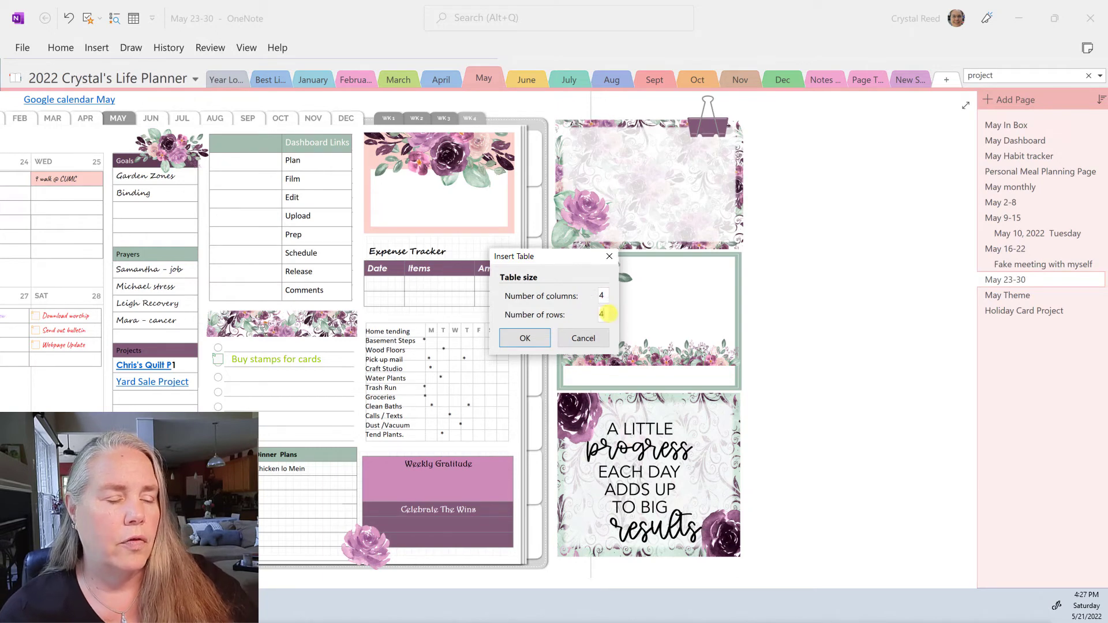
click(538, 338)
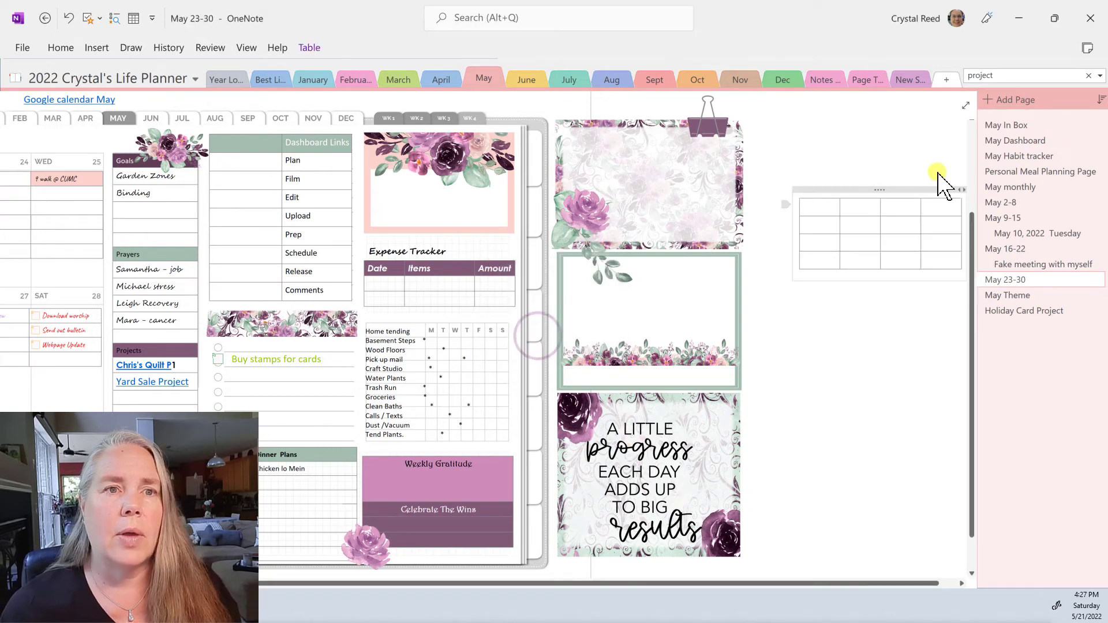
Move the new table into the middle green-framed box.
click(877, 190)
drag(863, 197, 645, 269)
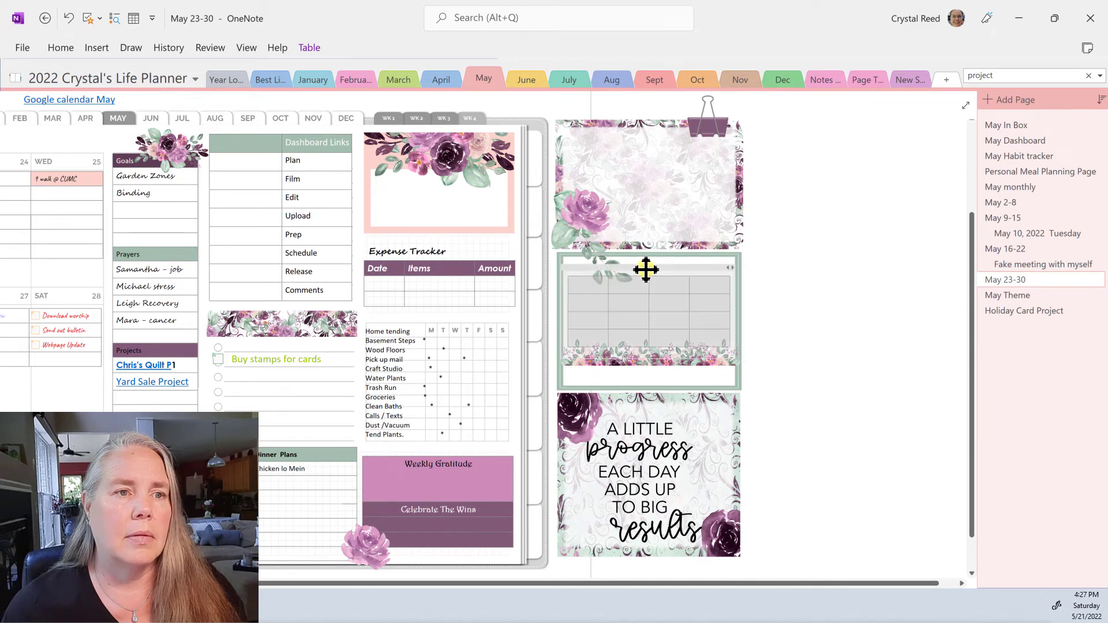
click(823, 317)
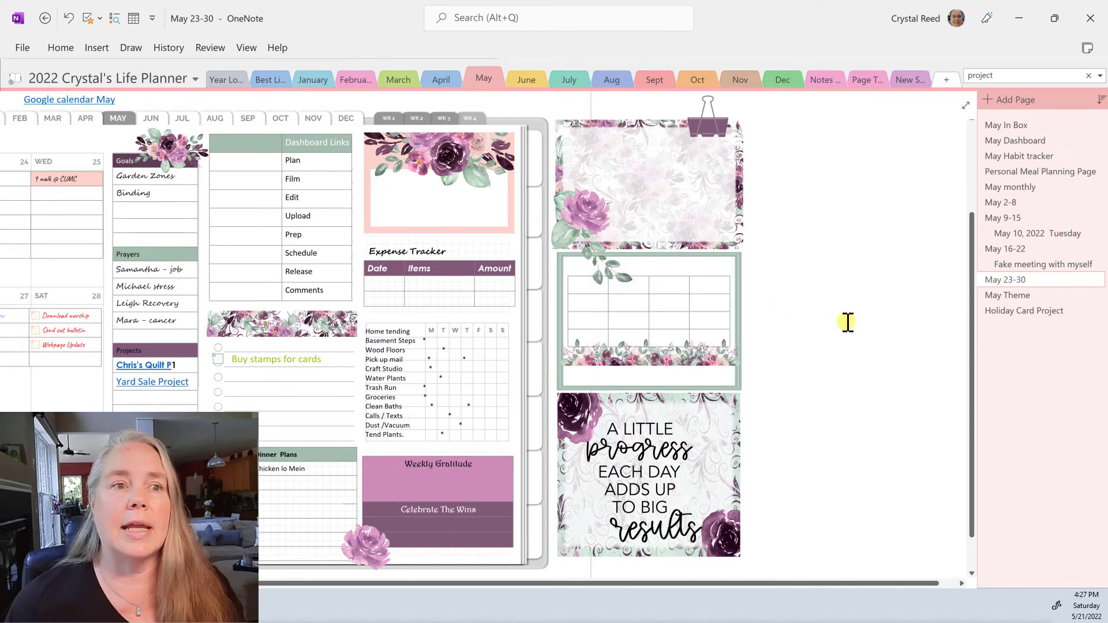